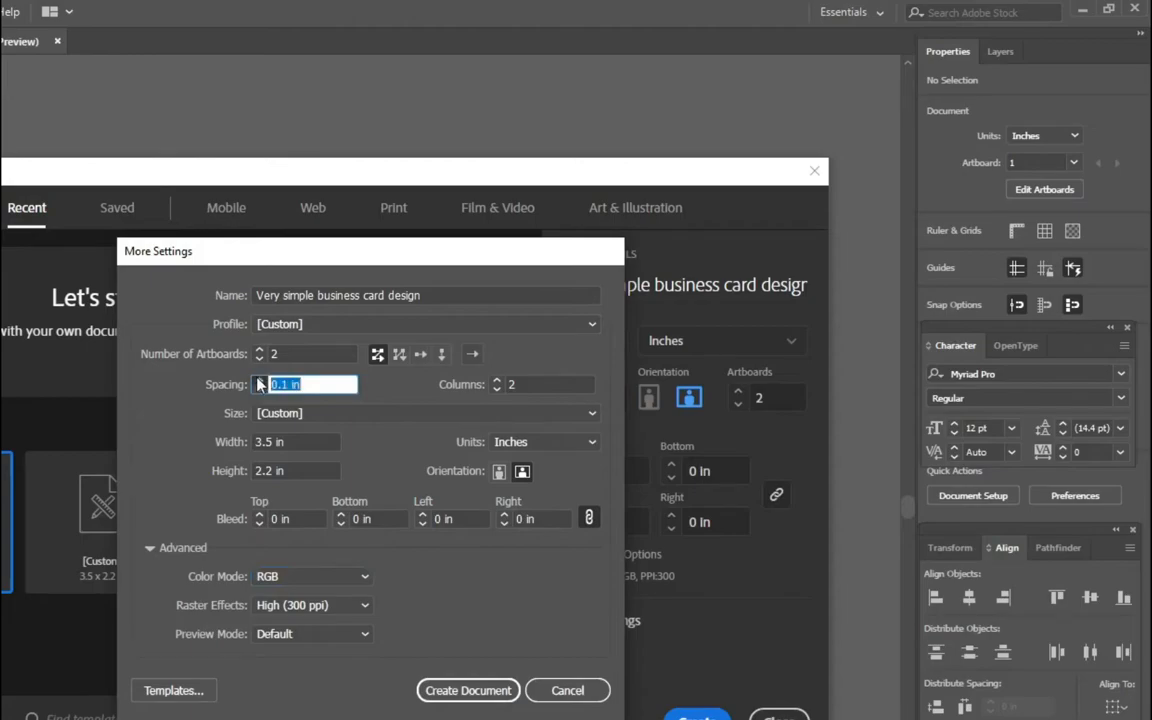
Raise the spacing between the two 3.5 × 2.2 in artboards to 2.3 in
left_click(259, 389)
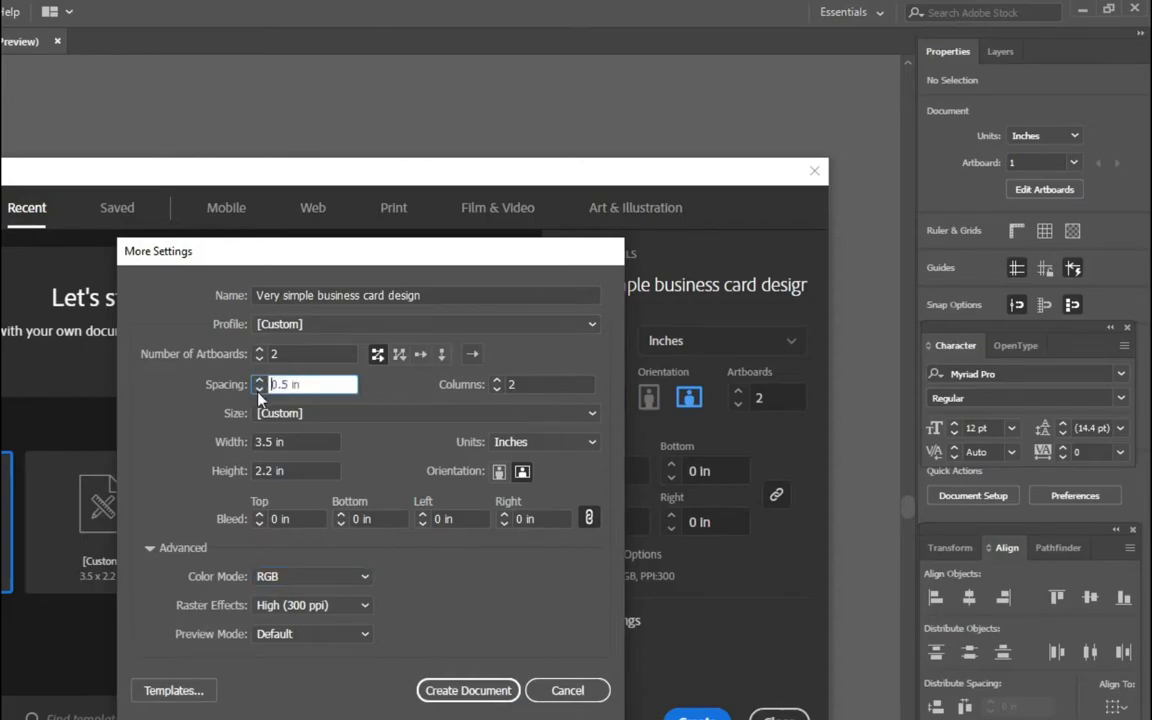
left_click(259, 380)
left_click(259, 380)
left_click(259, 380)
left_click(259, 380)
left_click(259, 380)
left_click(259, 380)
left_click(259, 380)
left_click(259, 381)
left_click(259, 381)
left_click(259, 381)
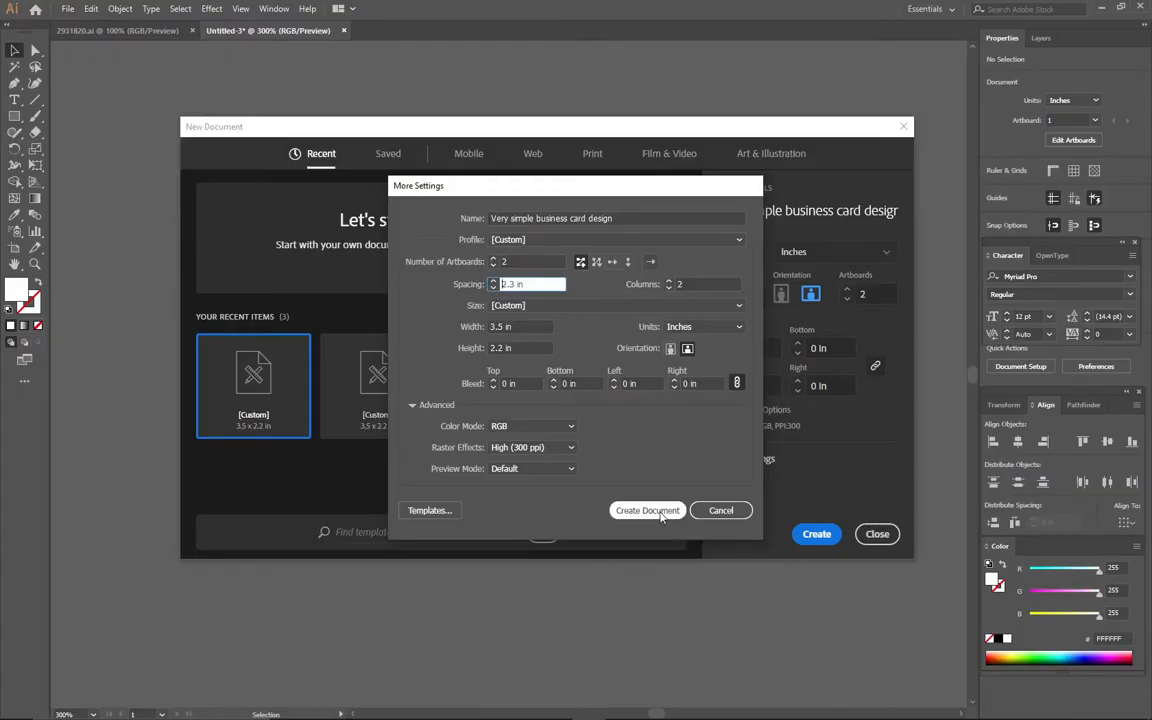
Create the document, centre the artboard in view, and choose the Rounded Rectangle Tool
left_click(468, 690)
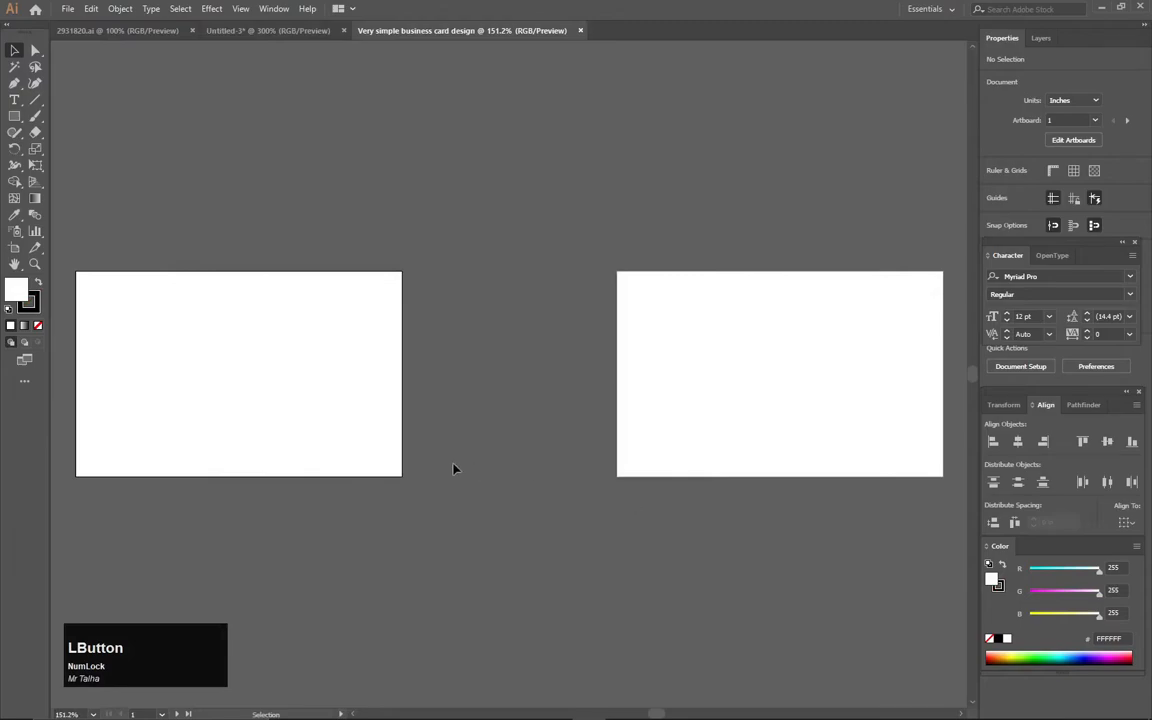
left_click_drag(455, 468, 794, 470)
scroll(782, 473, "up", 4)
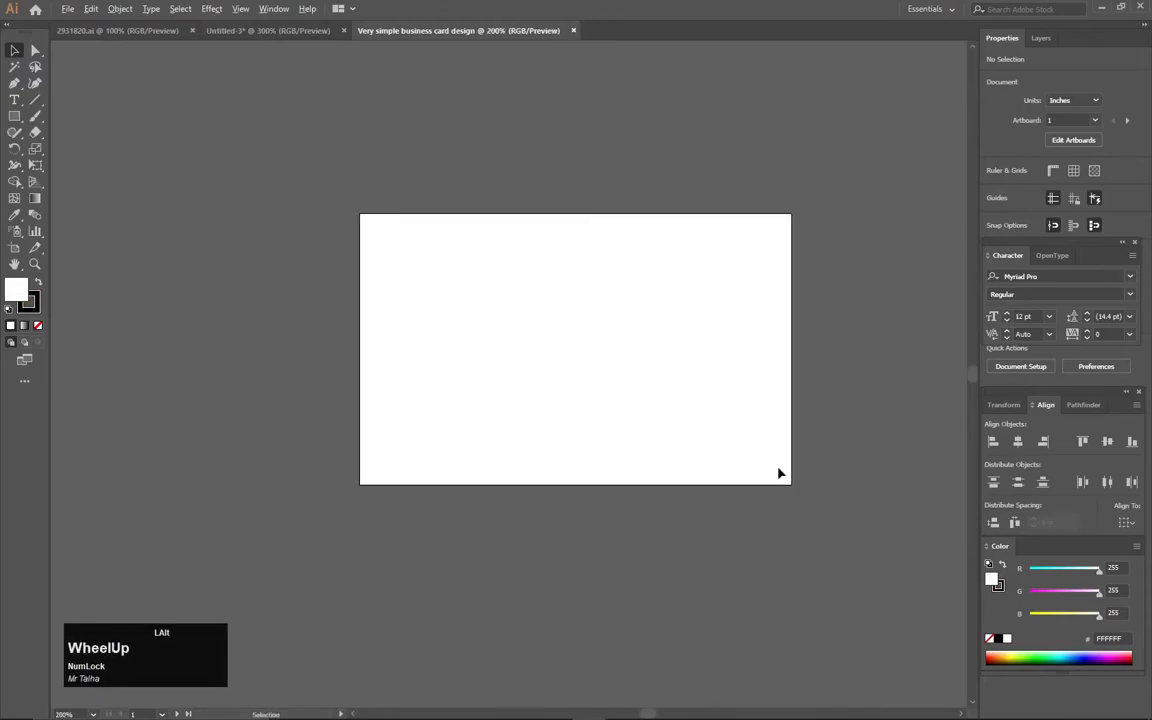
left_click_drag(630, 431, 665, 468)
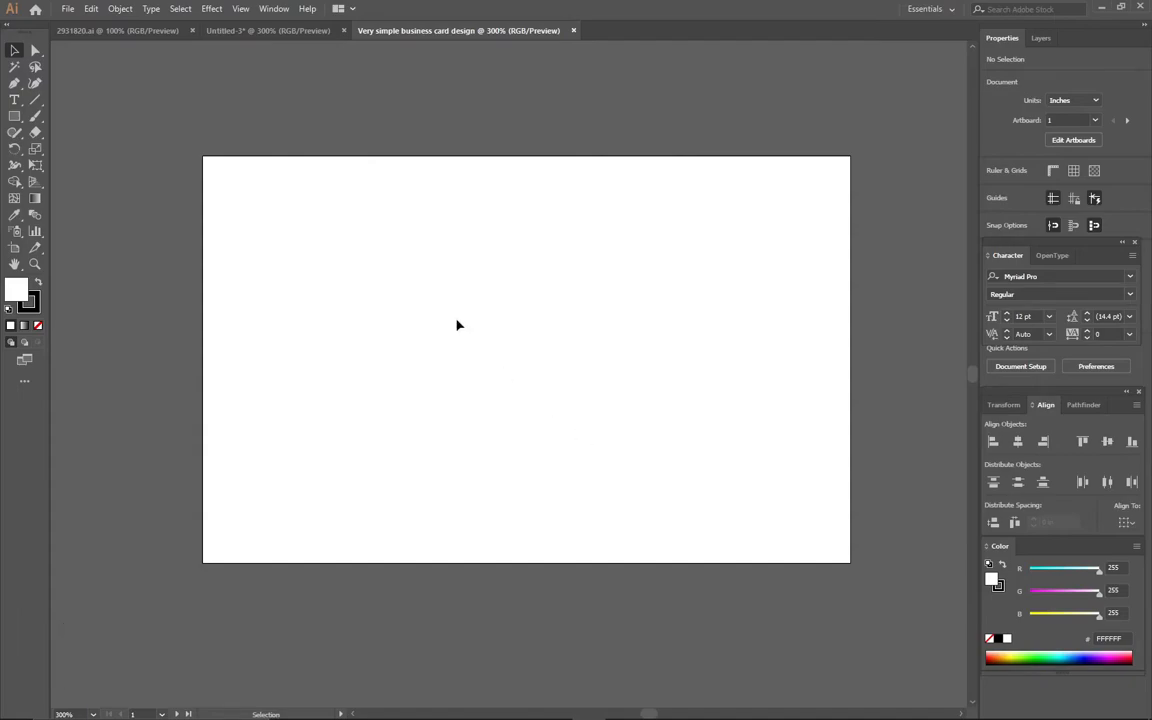
right_click(14, 115)
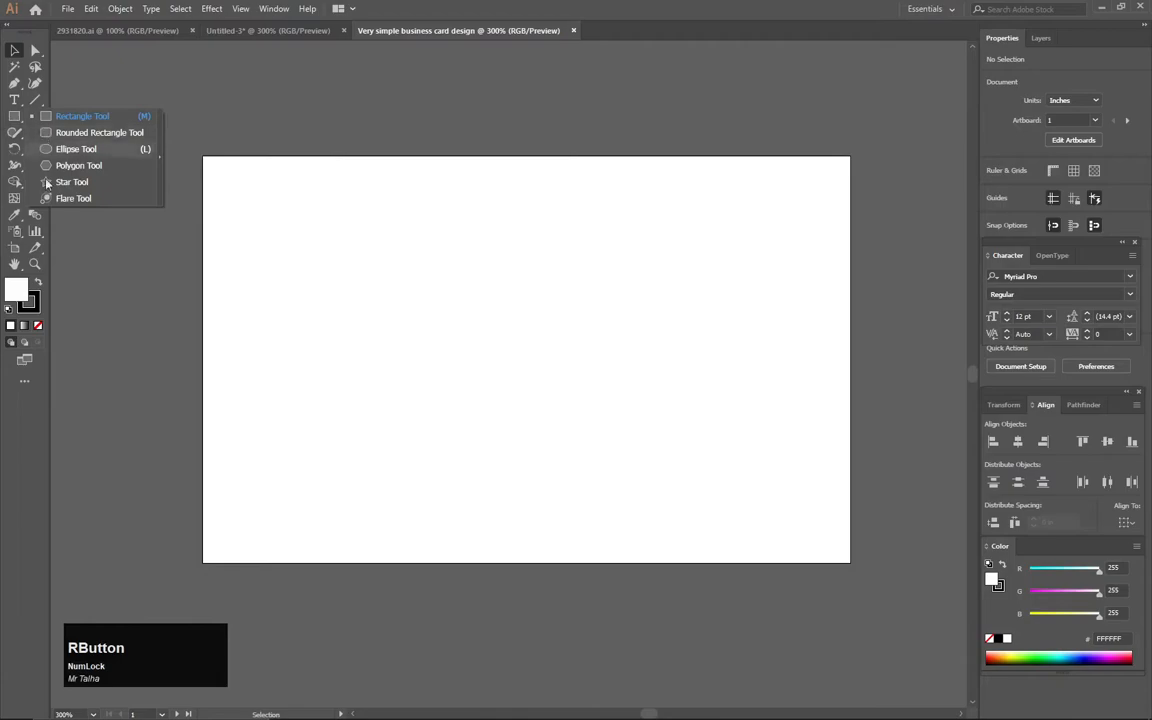
left_click(68, 133)
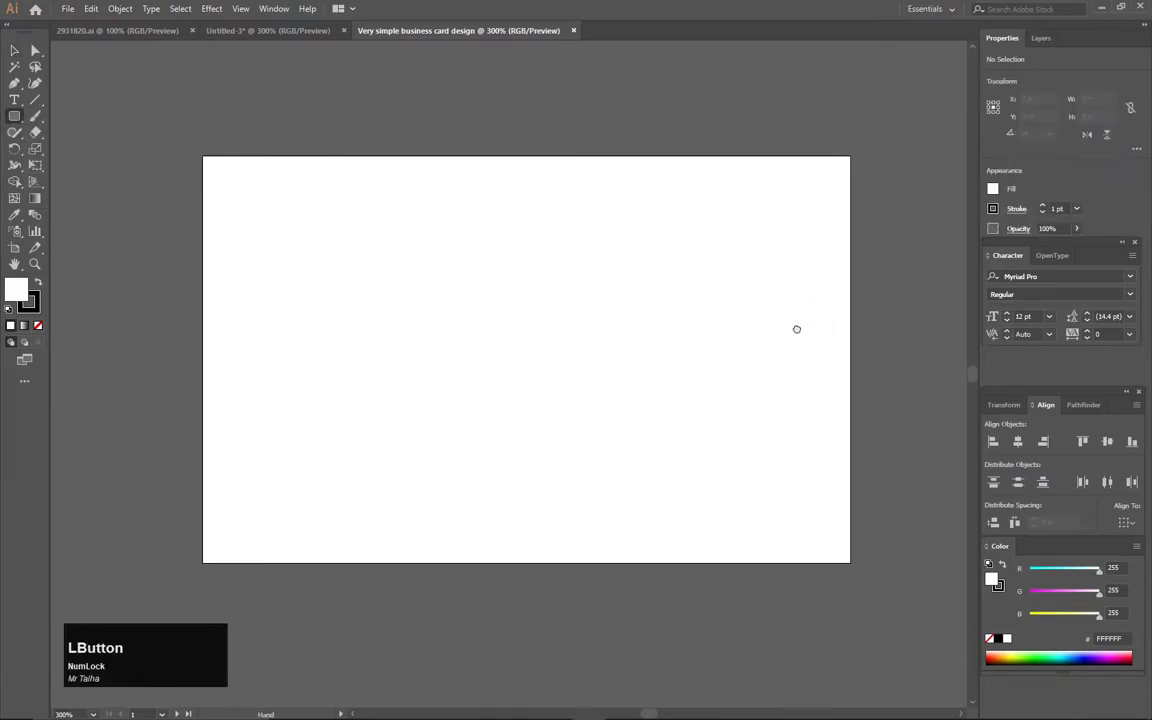
left_click_drag(797, 329, 738, 306)
Set the stroke to None and the fill to yellow E0E000
left_click(38, 325)
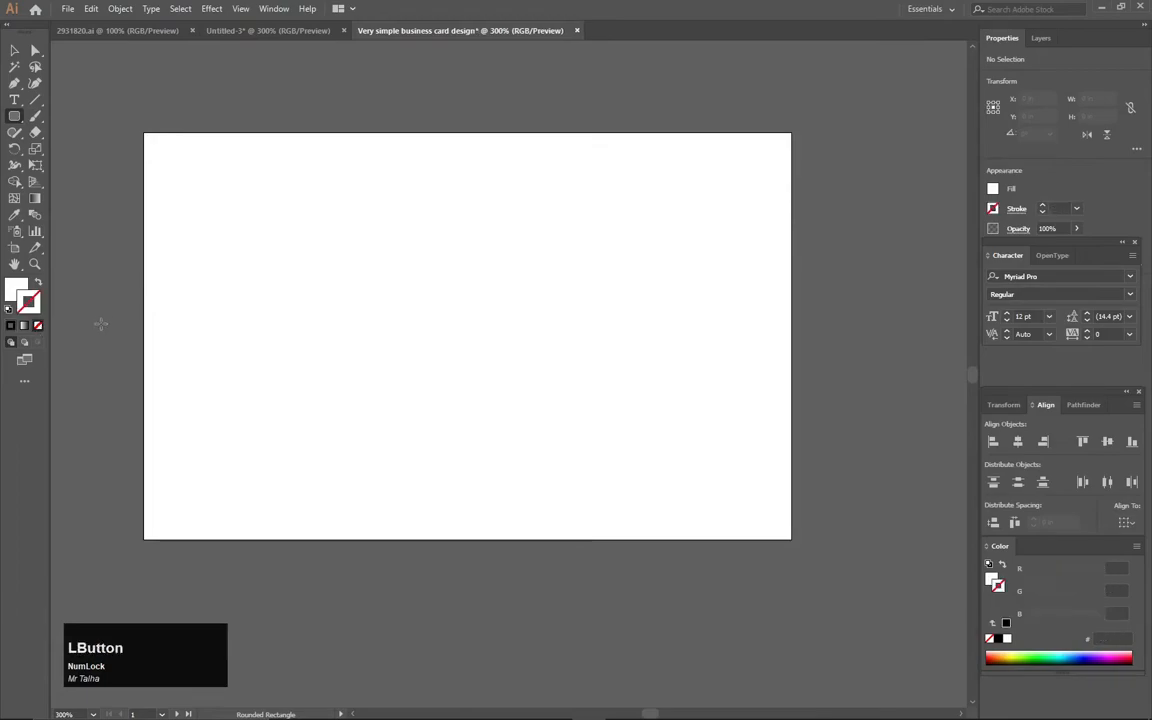
left_click(12, 290)
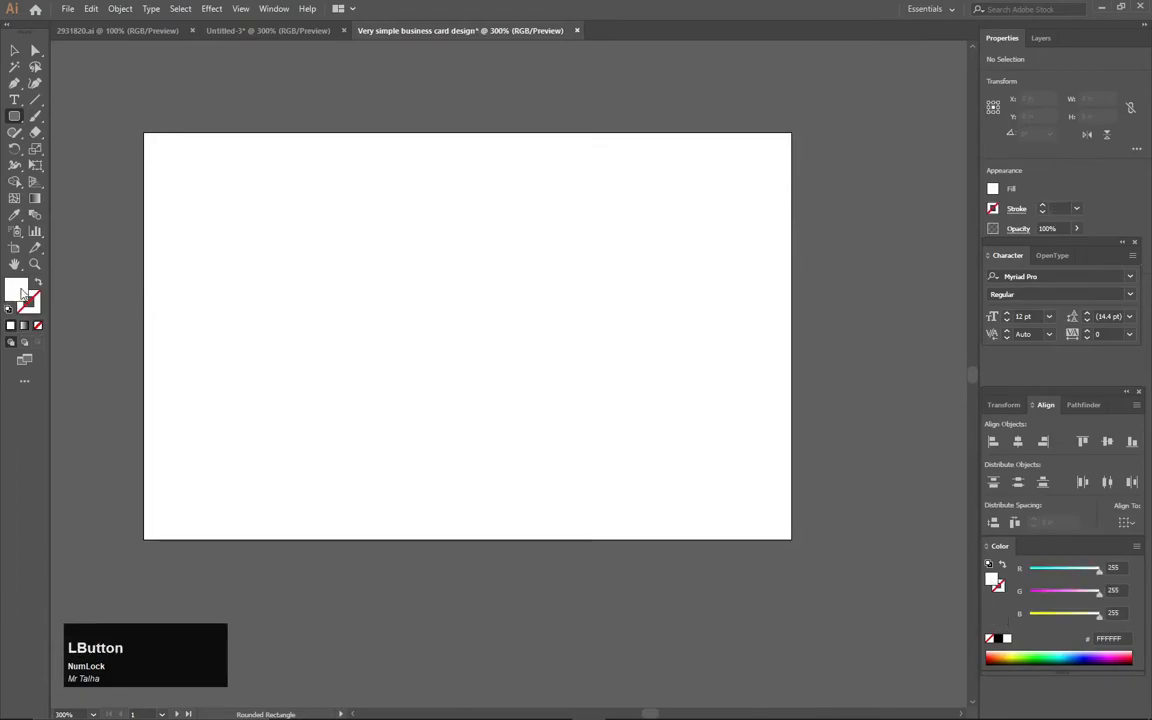
double_click(17, 290)
left_click_drag(603, 355, 606, 418)
left_click_drag(532, 312, 580, 279)
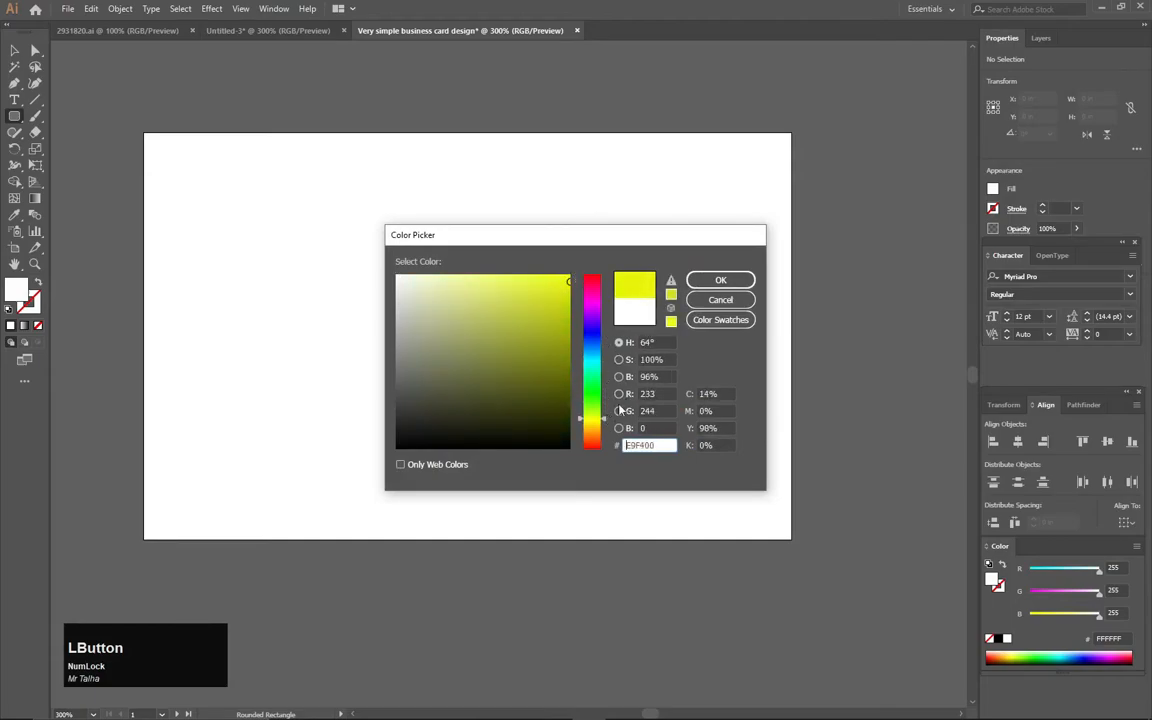
left_click_drag(603, 423, 603, 422)
left_click_drag(570, 284, 570, 295)
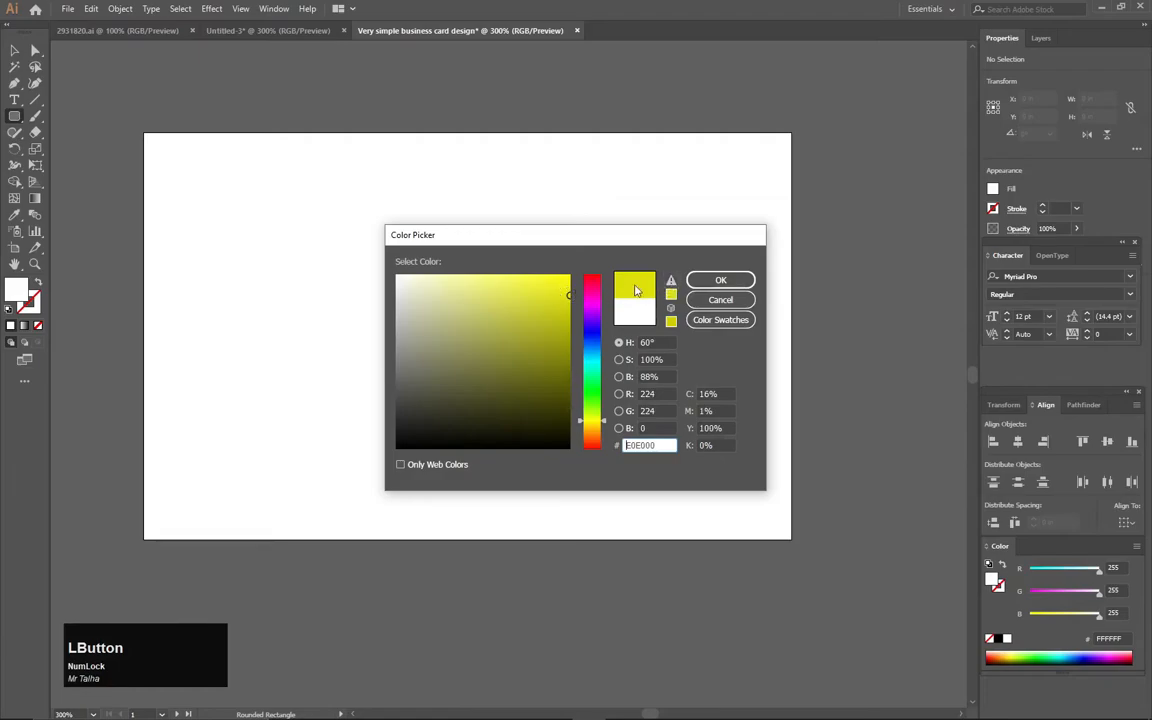
left_click(720, 280)
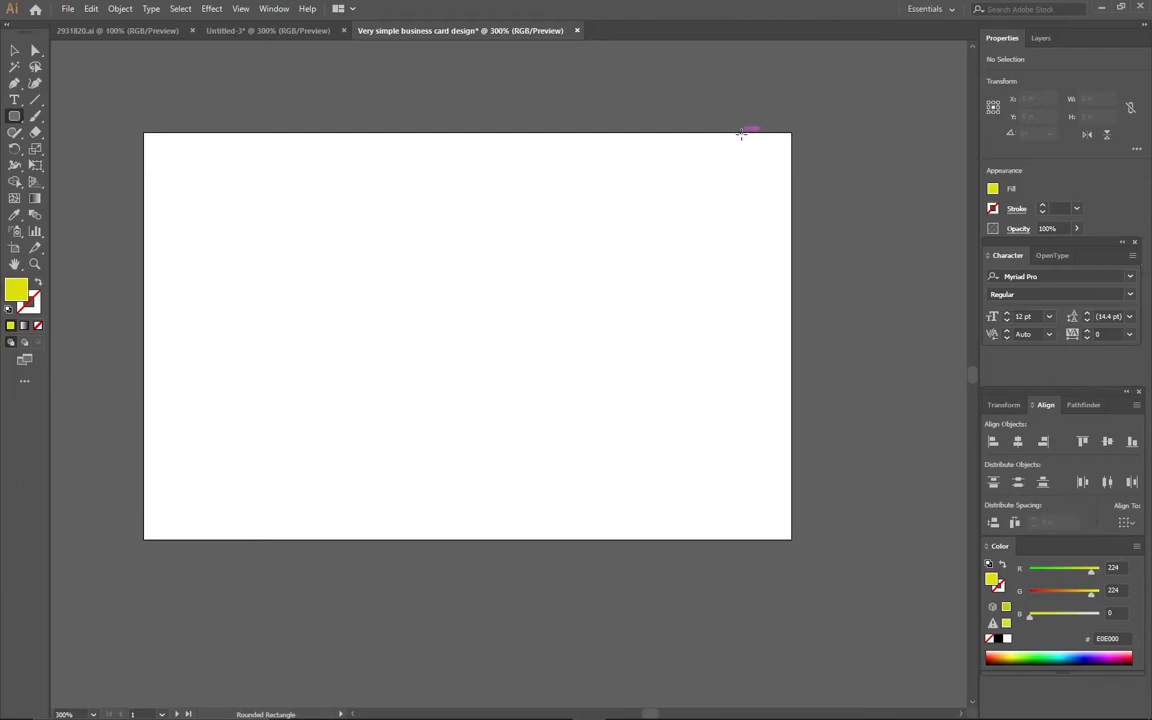
Delete the test rounded rectangle and switch to the plain Rectangle Tool
left_click_drag(736, 131, 757, 153)
key("Delete")
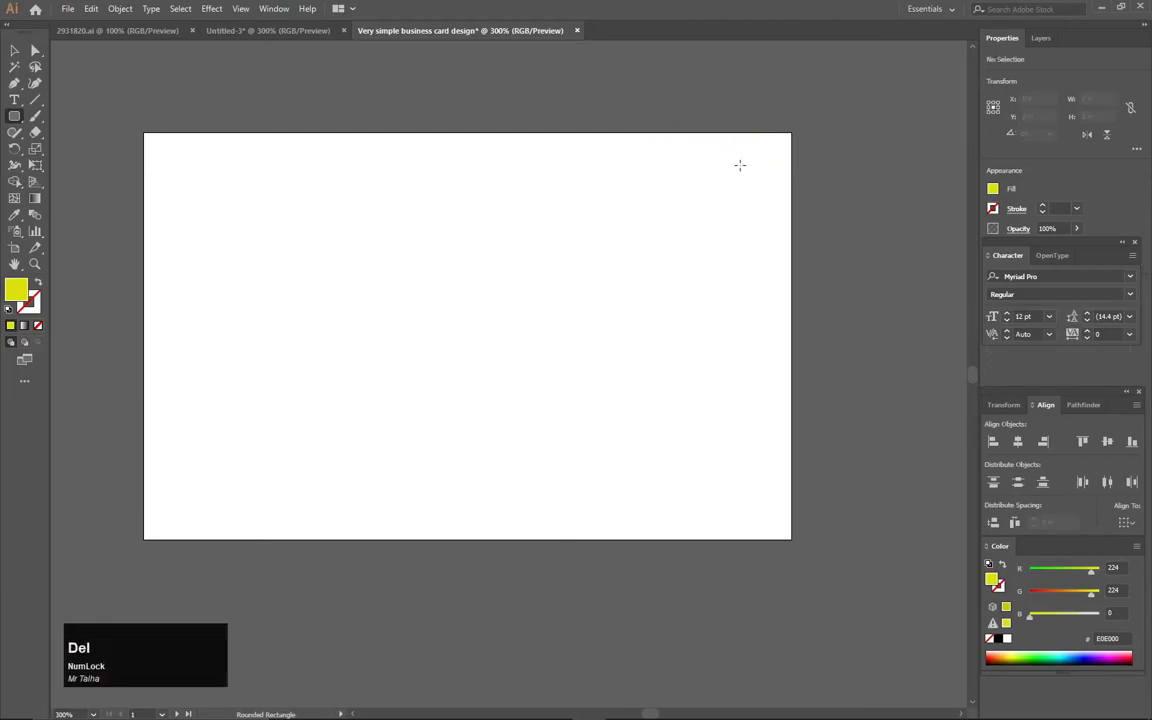
right_click(14, 116)
left_click(82, 116)
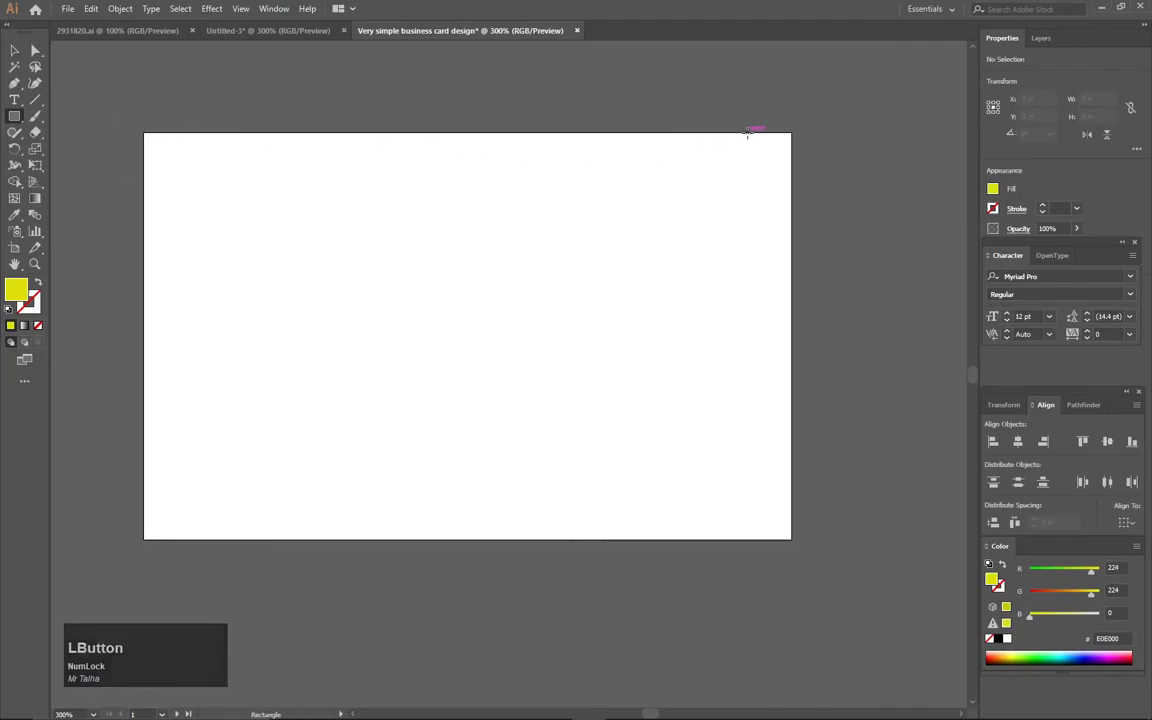
Draw a tall bar down the card's right edge filled yellow F2E806
mouse_move(748, 133)
left_mouse_down()
mouse_move(792, 210)
mouse_move(793, 540)
left_mouse_up()
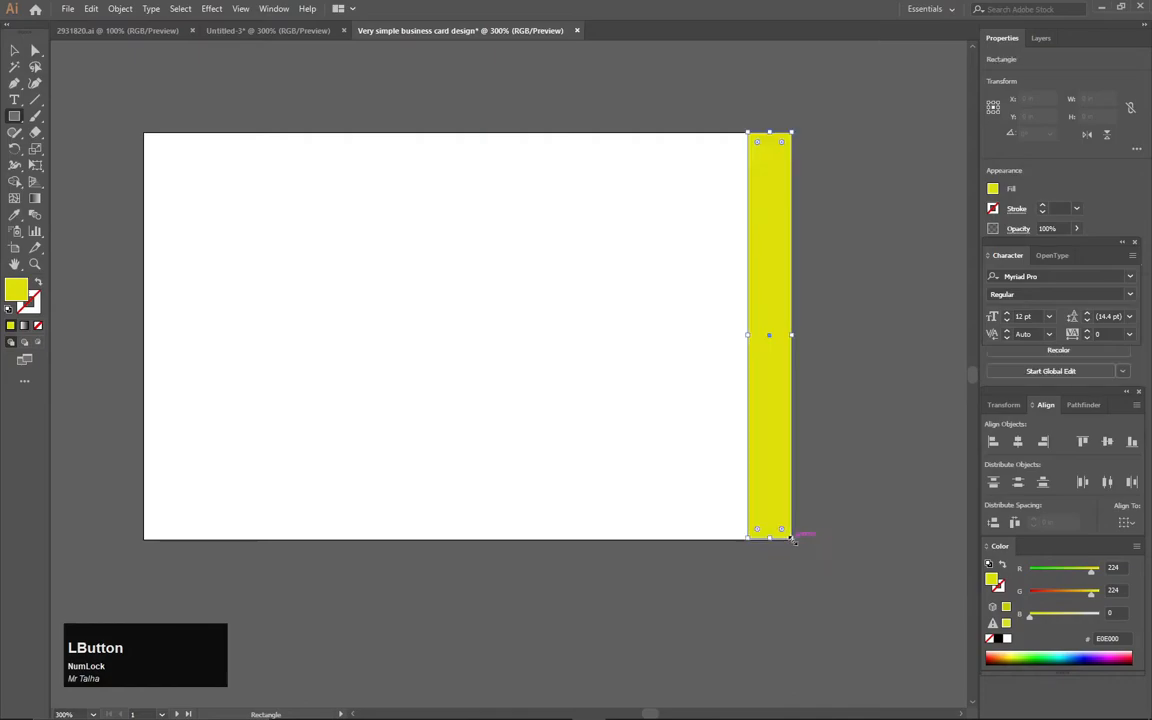
double_click(15, 290)
left_click_drag(640, 245, 462, 249)
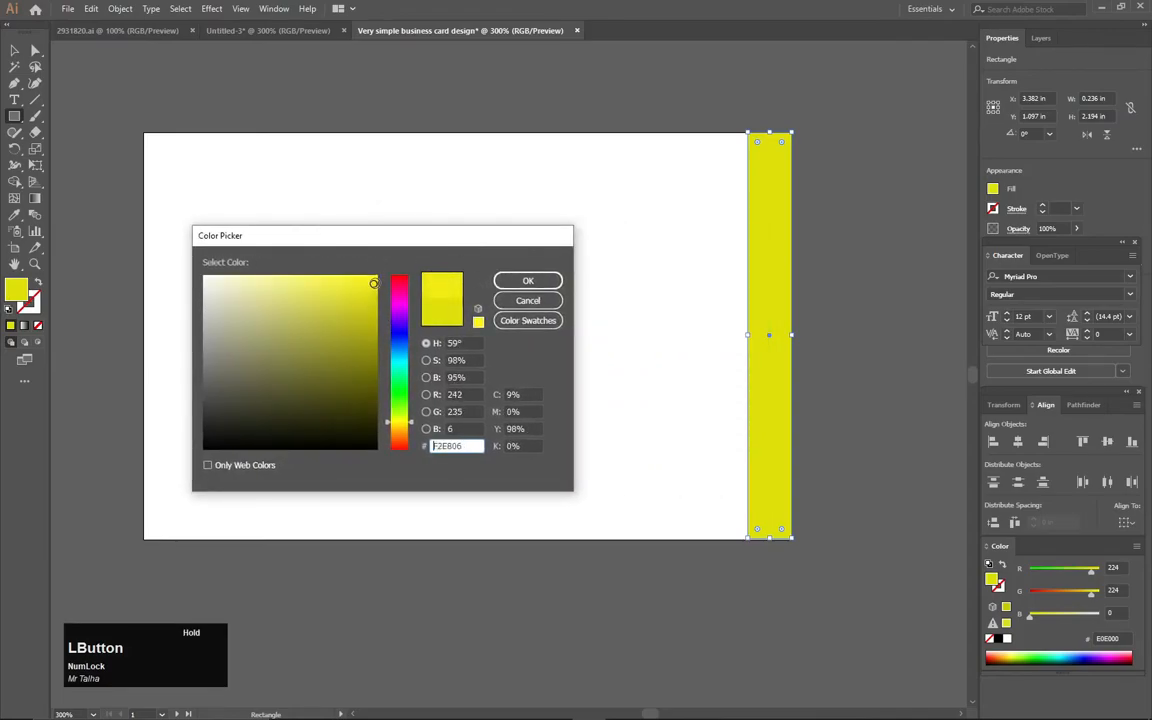
left_click(528, 280)
left_click(13, 51)
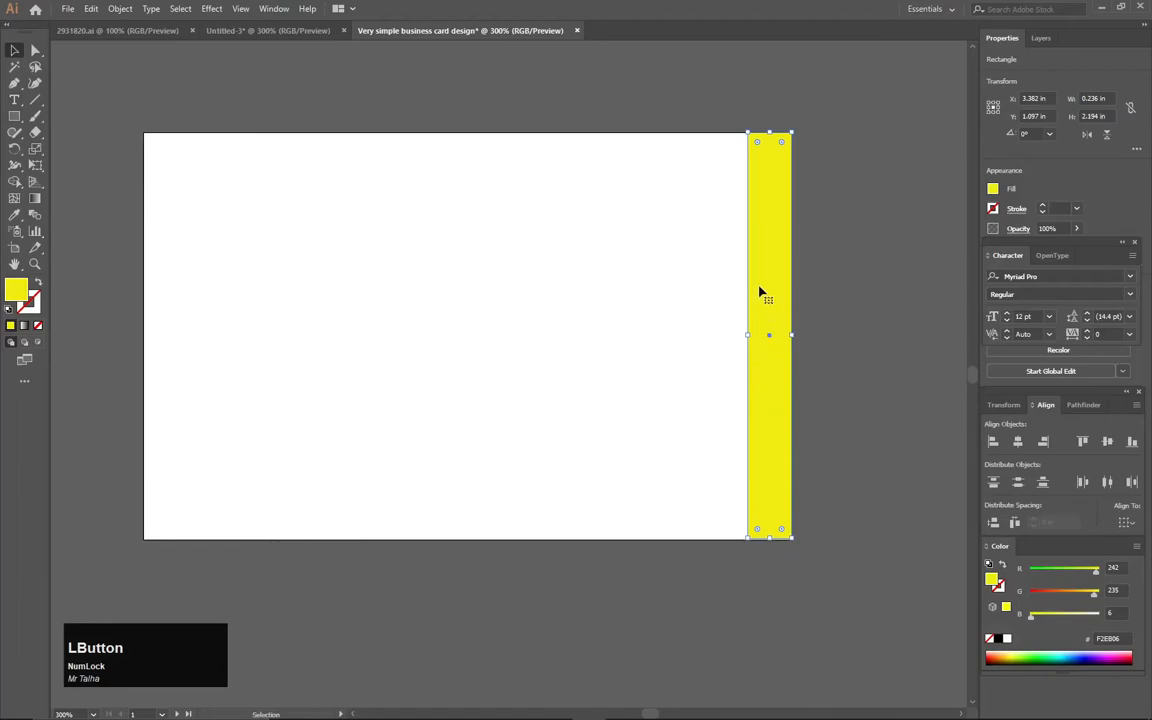
Duplicate the bar, rotate it 90°, and stretch it 3.5 in across the bottom edge
key("alt")
left_click_drag(768, 276, 675, 289)
key("shift")
left_click_drag(733, 532, 635, 525)
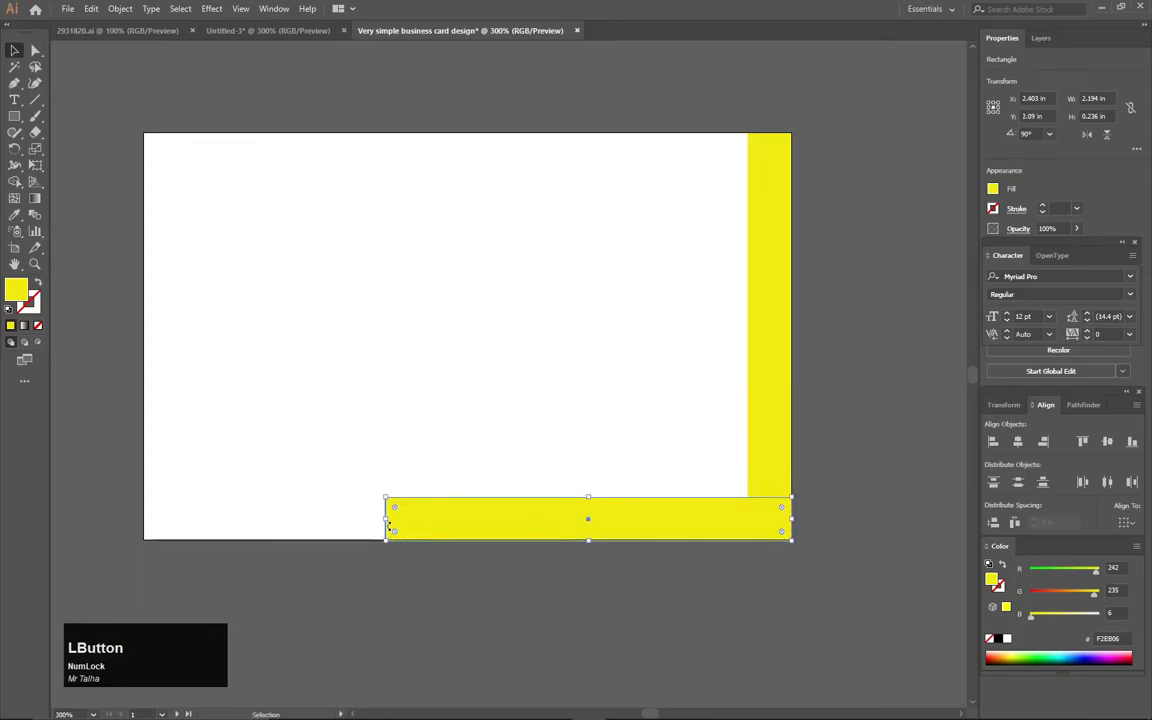
left_click_drag(386, 518, 146, 497)
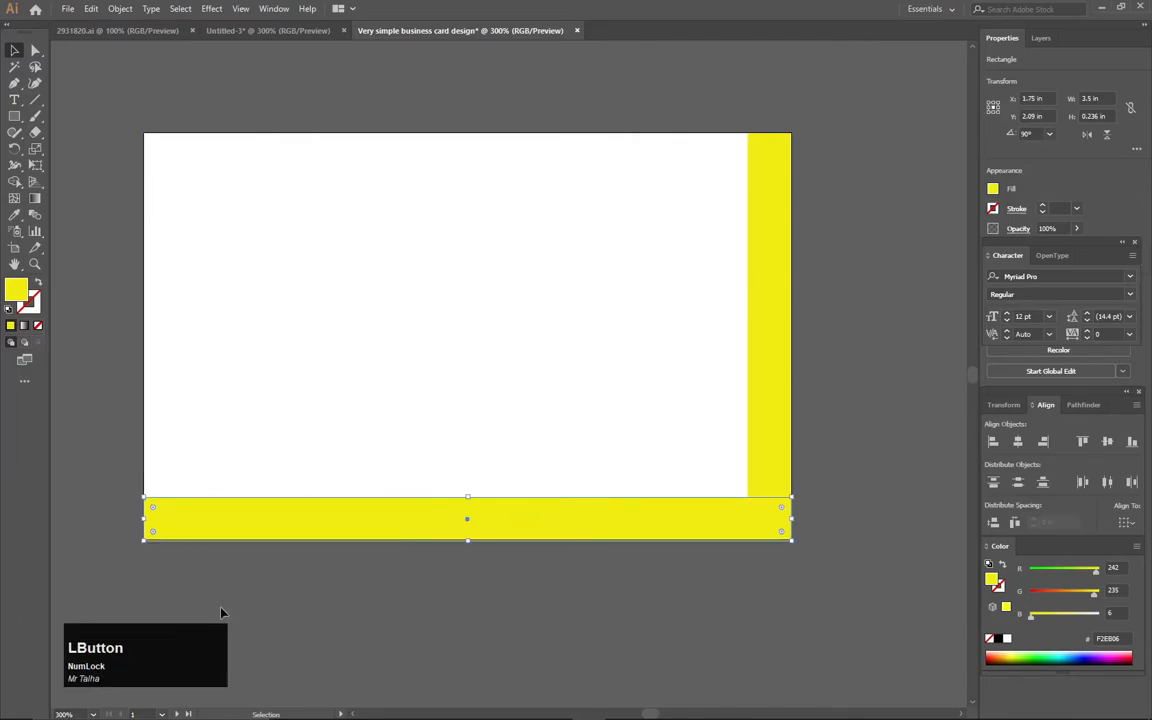
left_click(228, 601)
scroll(247, 555, "up", 2)
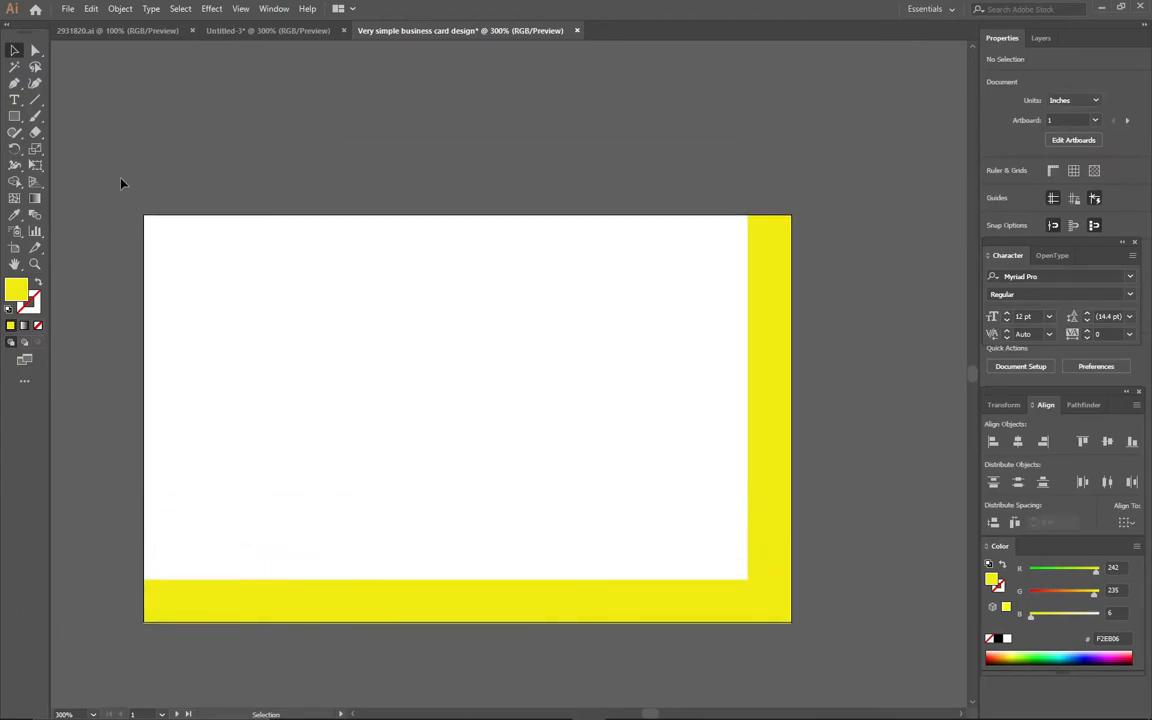
Draw a small curved Pen segment above centre and make it a 2 pt yellow stroke with no fill
left_click(14, 99)
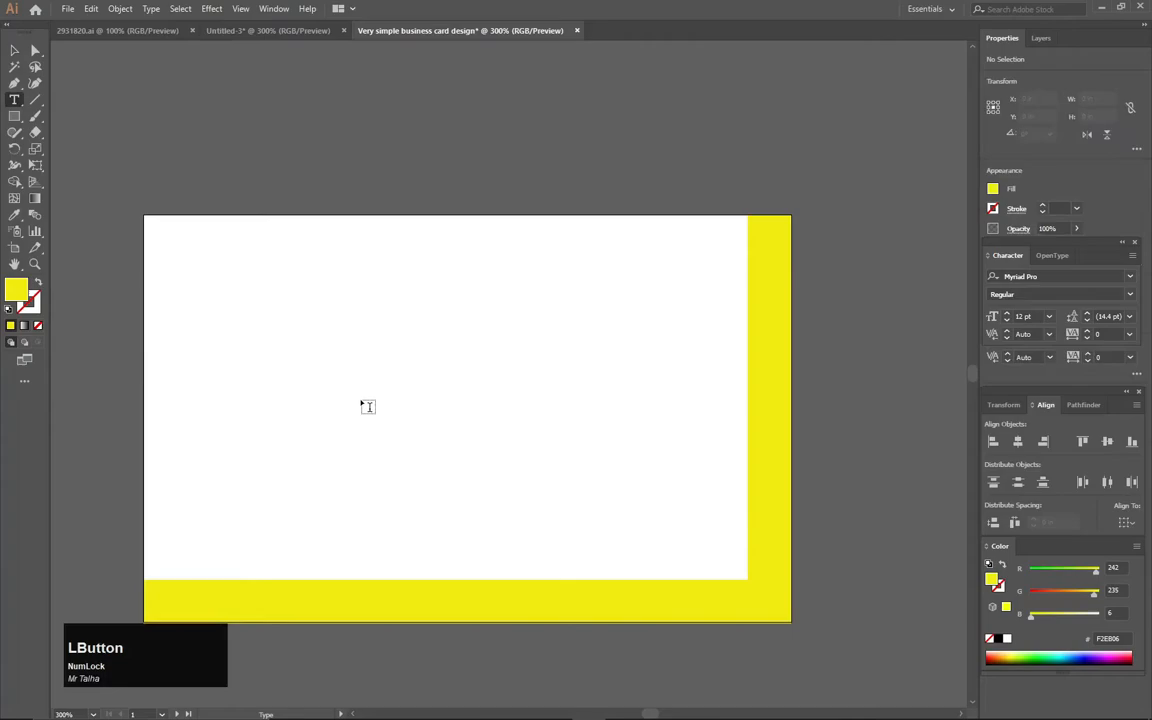
left_click(14, 83)
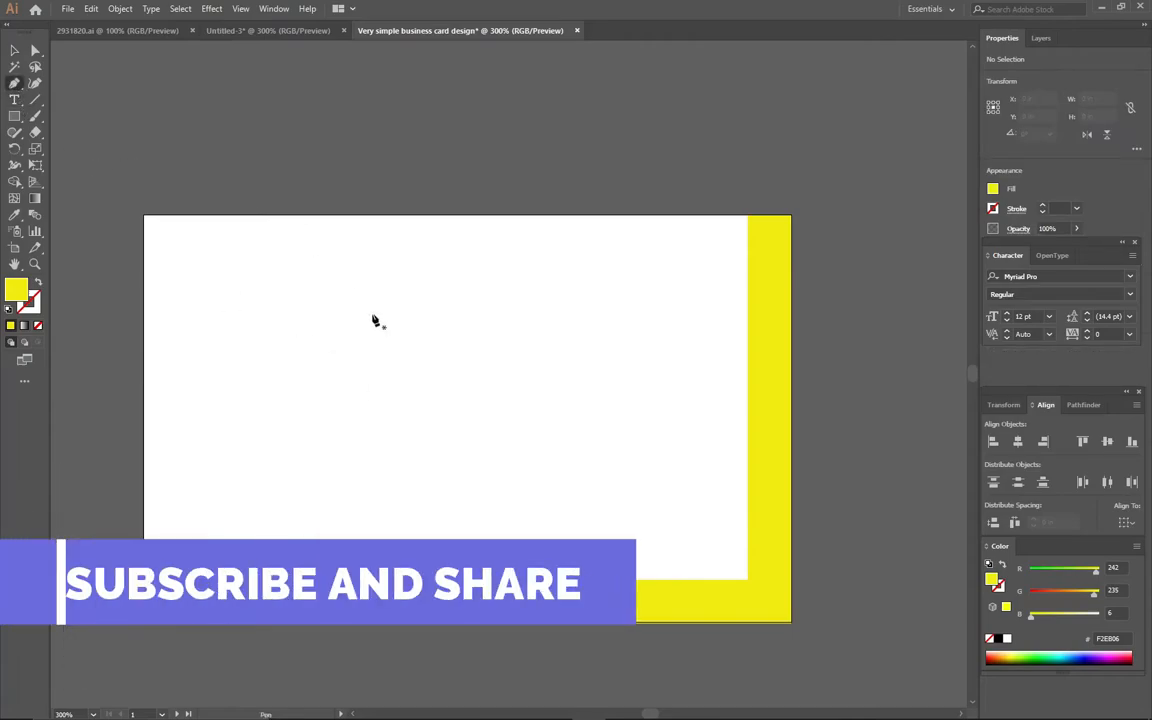
left_click(451, 329)
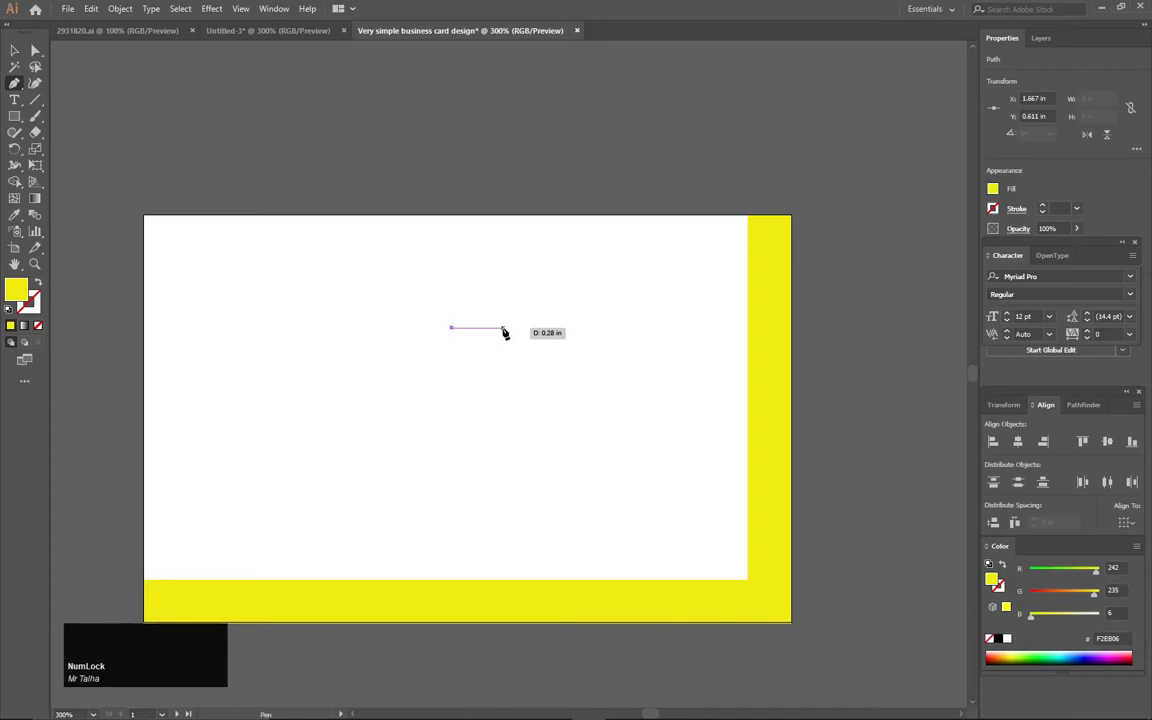
left_click_drag(507, 330, 536, 304)
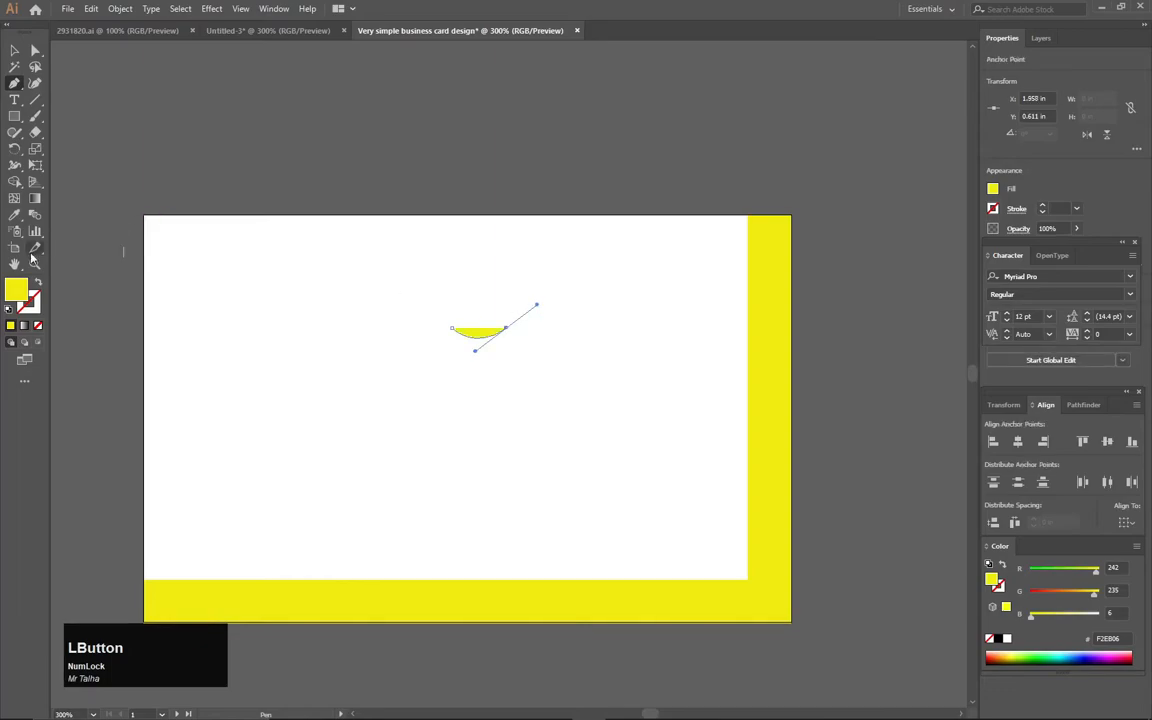
left_click(37, 284)
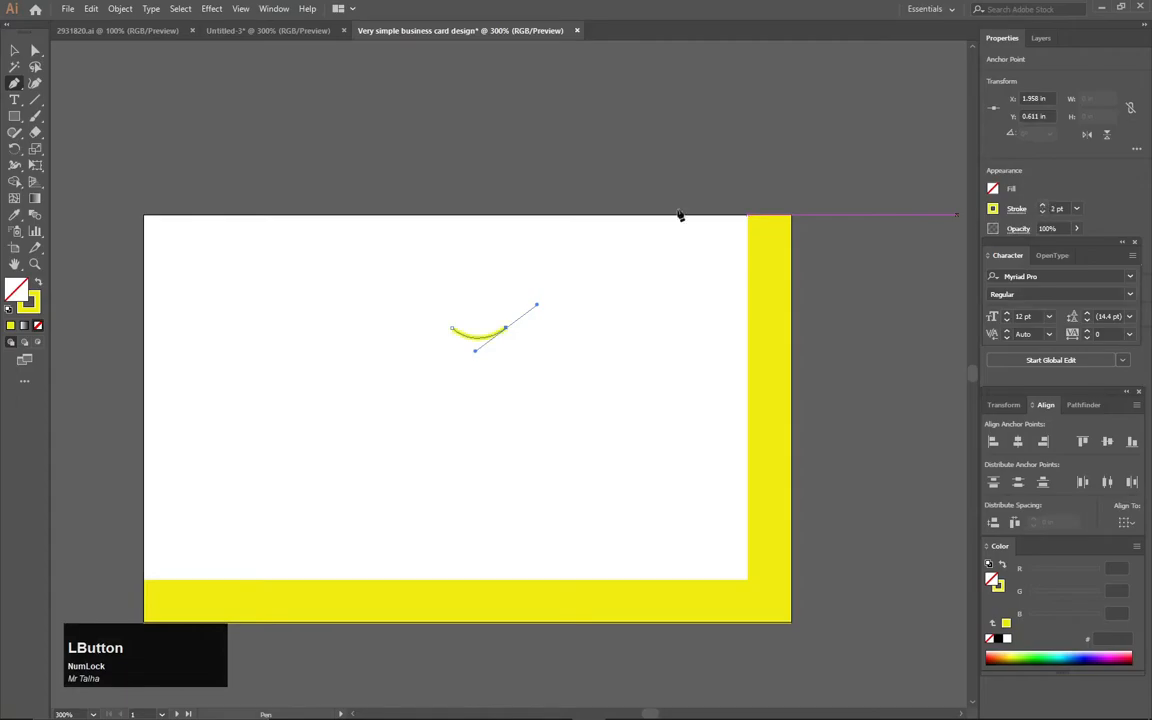
left_click(14, 50)
left_click(303, 141)
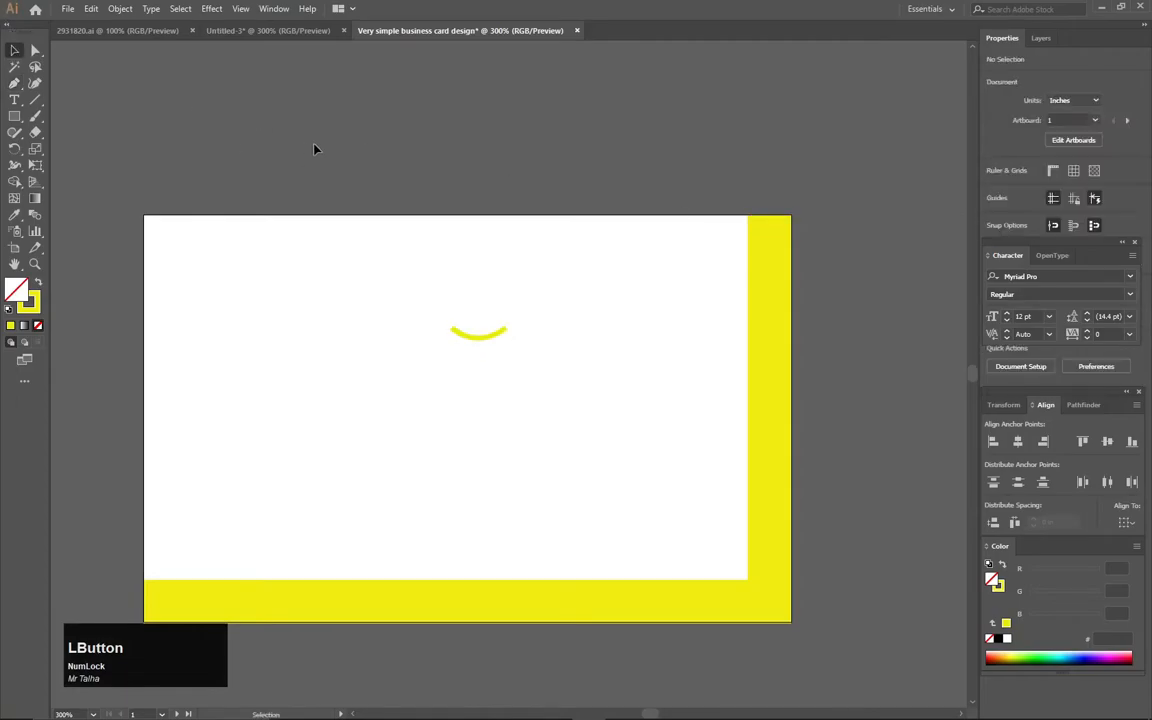
Select and enlarge the yellow arc
left_click_drag(524, 297, 473, 357)
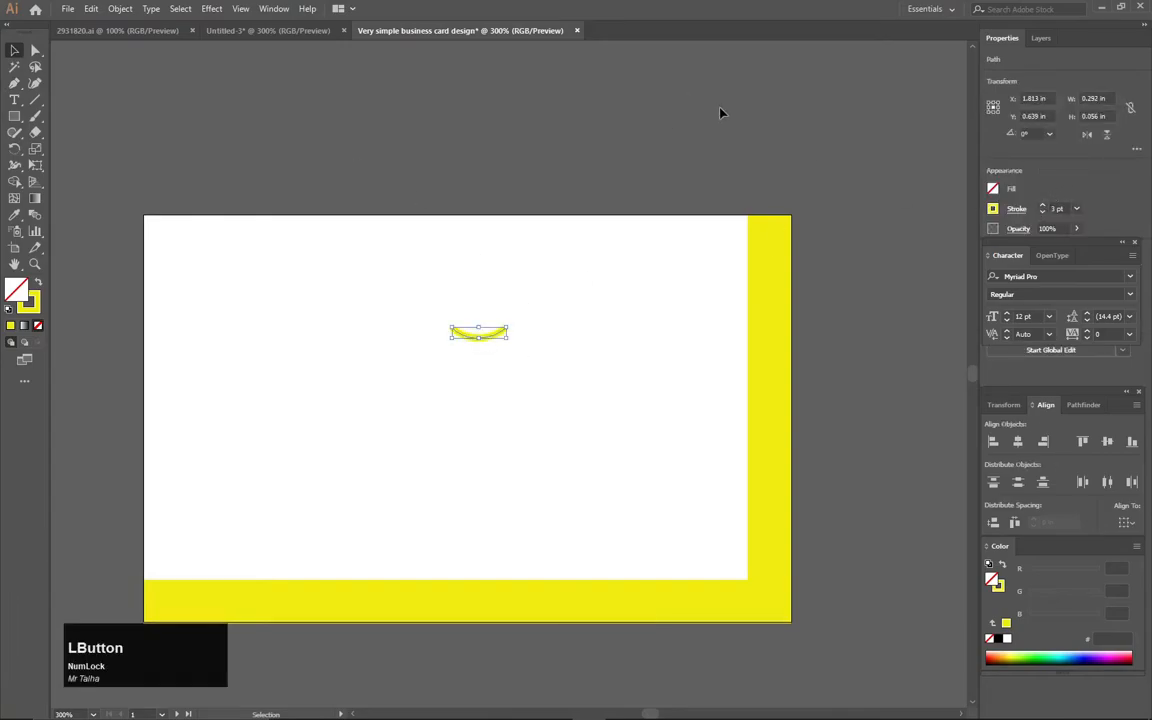
left_click(594, 303)
left_click_drag(568, 296, 521, 326)
left_click(562, 265)
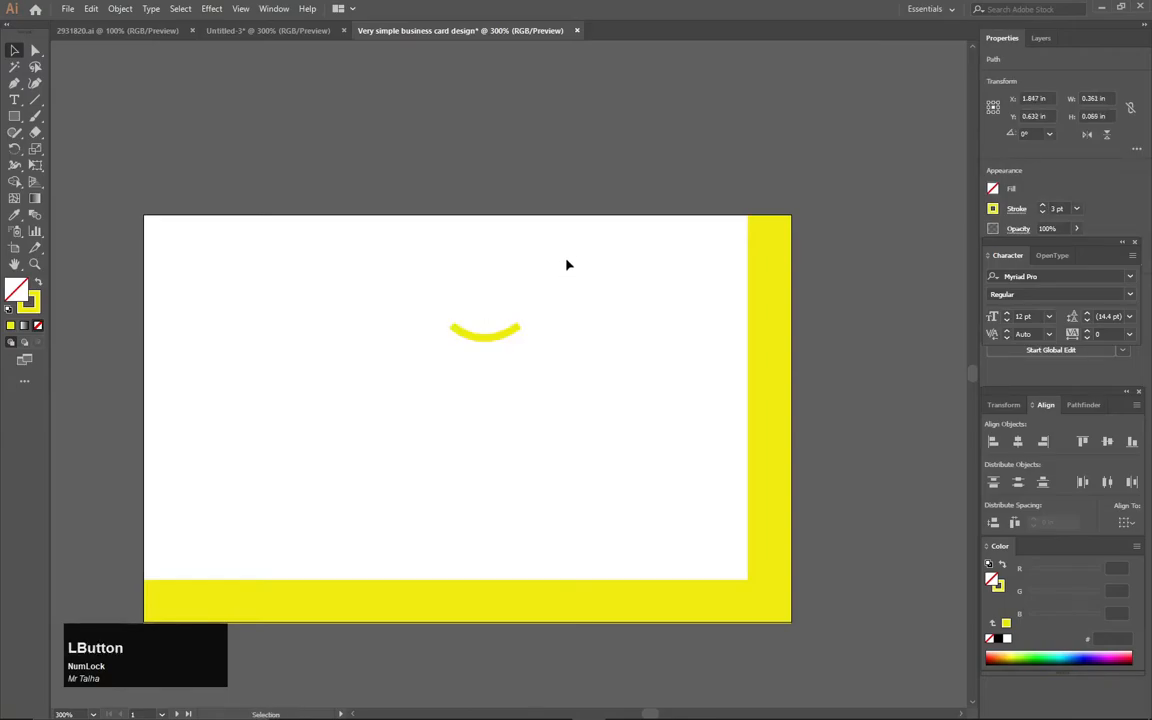
left_click(14, 83)
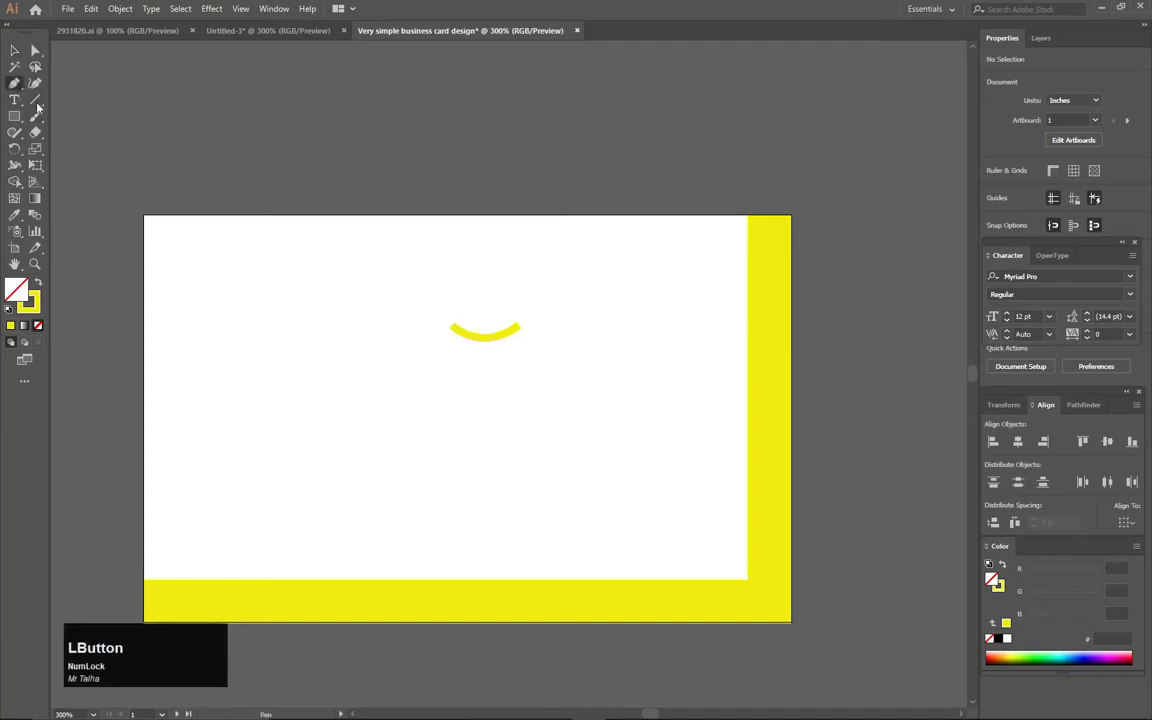
scroll(342, 285, "up", 1)
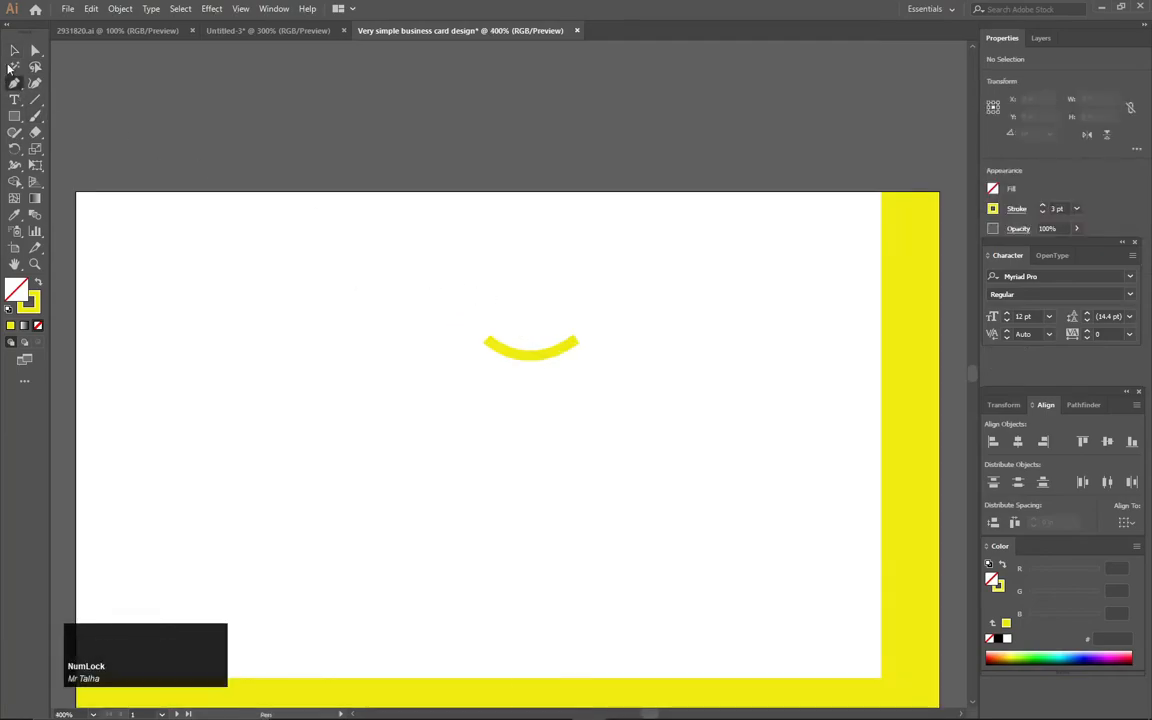
Place a 180°-rotated copy of the arc up-left of the original, forming a wave
left_click(14, 50)
left_click_drag(507, 283, 485, 318)
key("shift")
left_click_drag(576, 365, 488, 317)
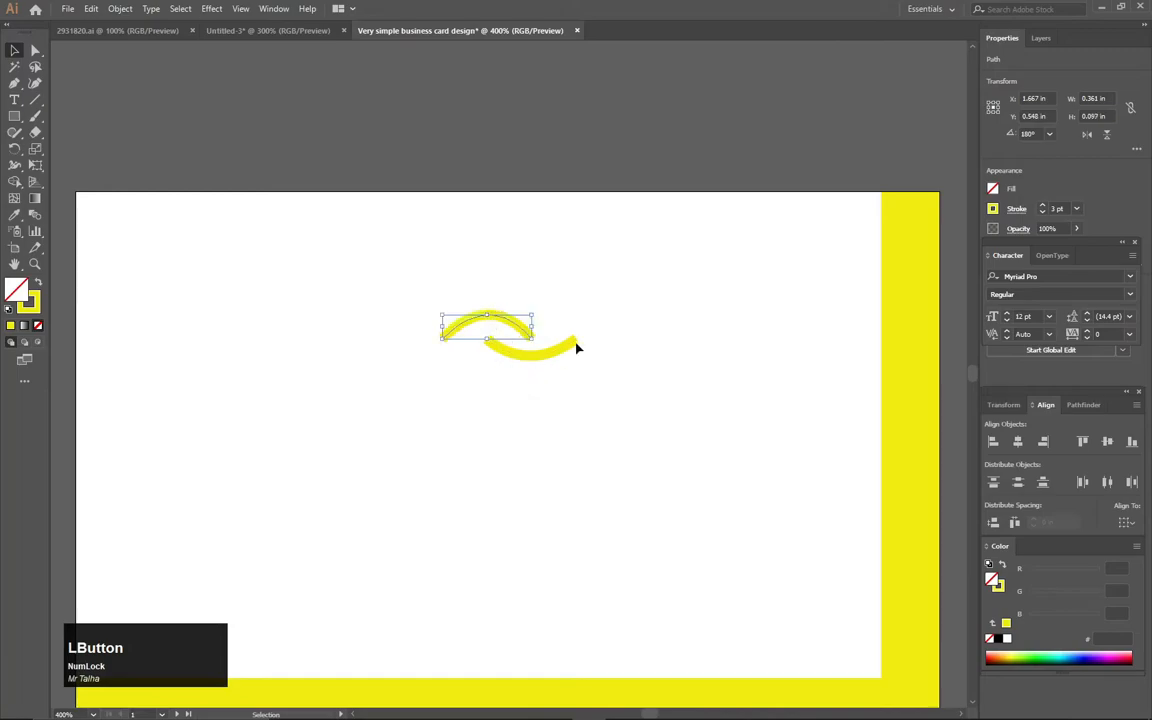
left_click(607, 327)
left_click_drag(602, 324, 560, 370)
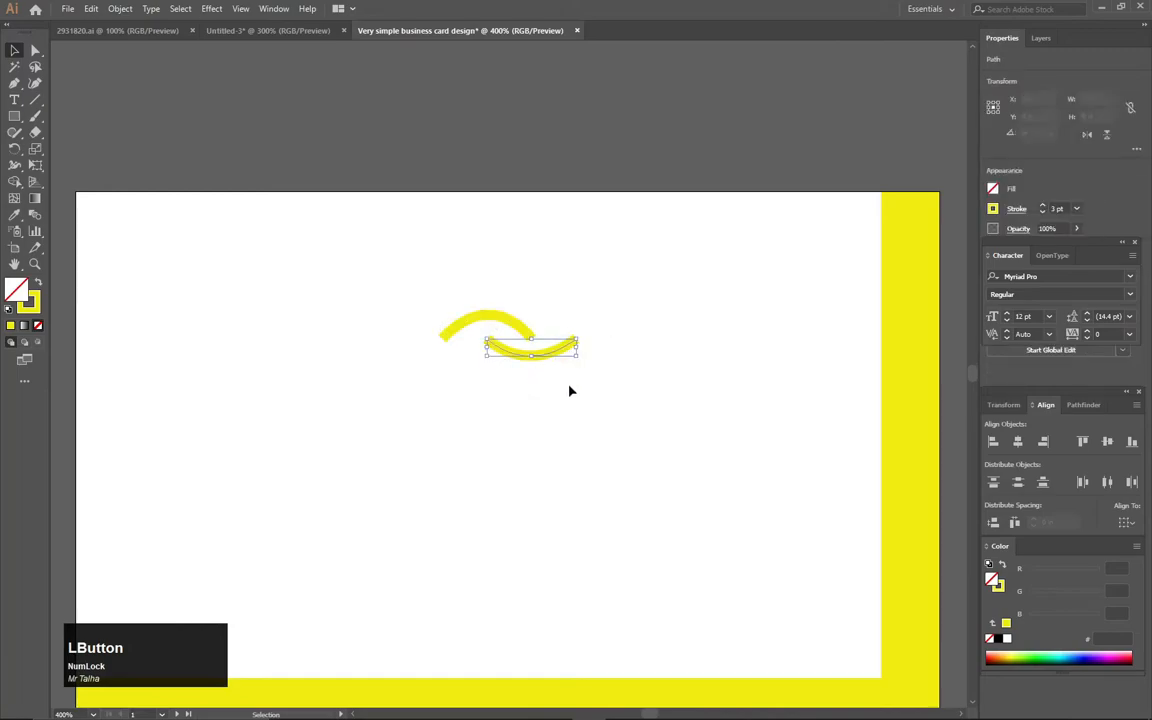
left_click(475, 349)
left_click(14, 83)
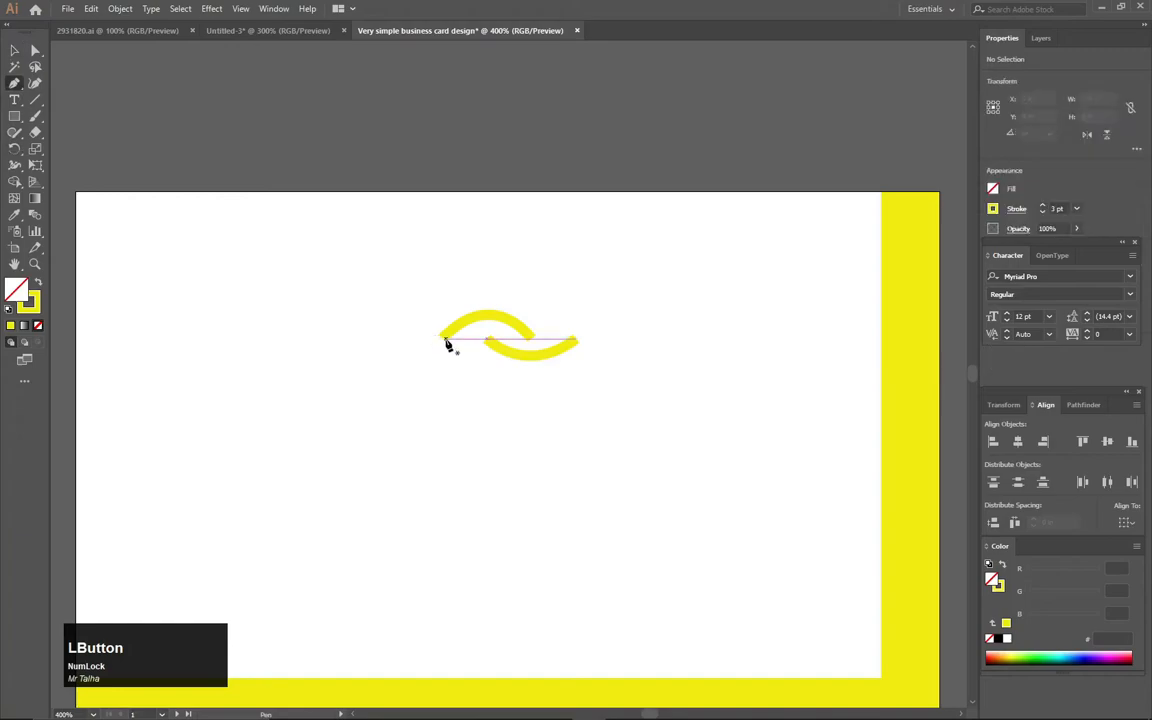
Try extending the upper arc's left end with Pen segments, undoing the attempts
scroll(448, 344, "up", 3)
left_click(432, 337)
mouse_move(432, 337)
left_mouse_down()
mouse_move(421, 349)
mouse_move(432, 337)
left_mouse_up()
key("ctrl+z")
left_click(427, 339)
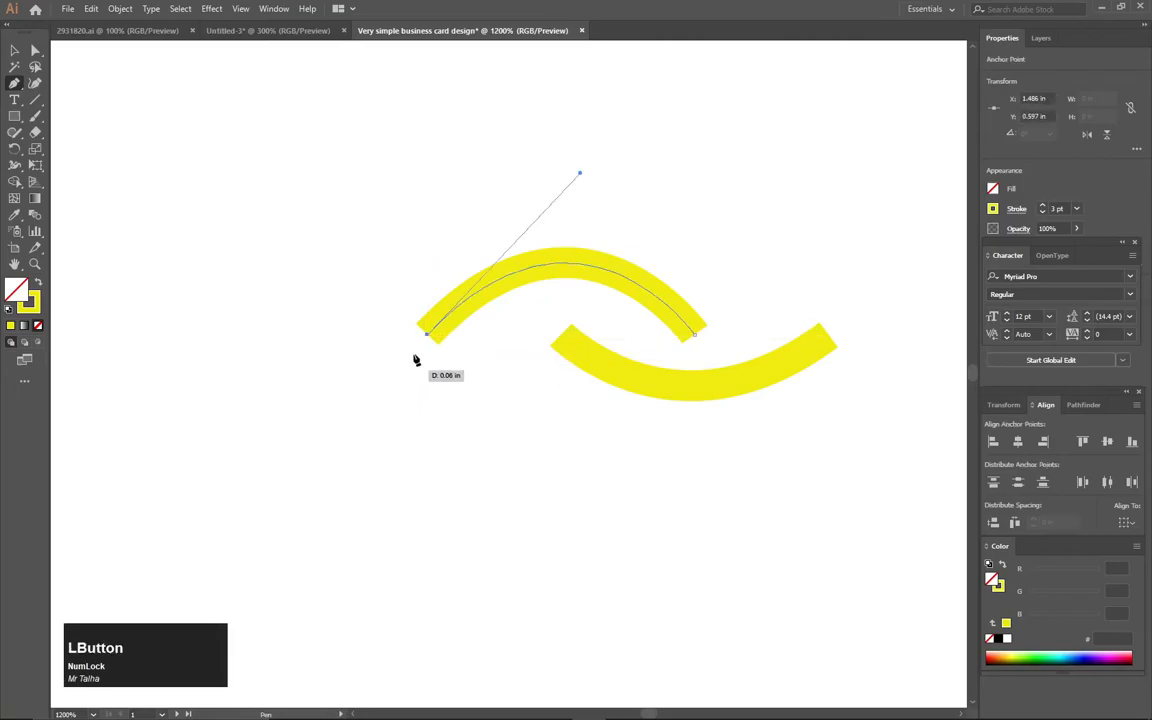
mouse_move(427, 339)
left_mouse_down()
mouse_move(386, 404)
mouse_move(424, 339)
mouse_move(394, 391)
mouse_move(414, 360)
left_mouse_up()
key("ctrl+z")
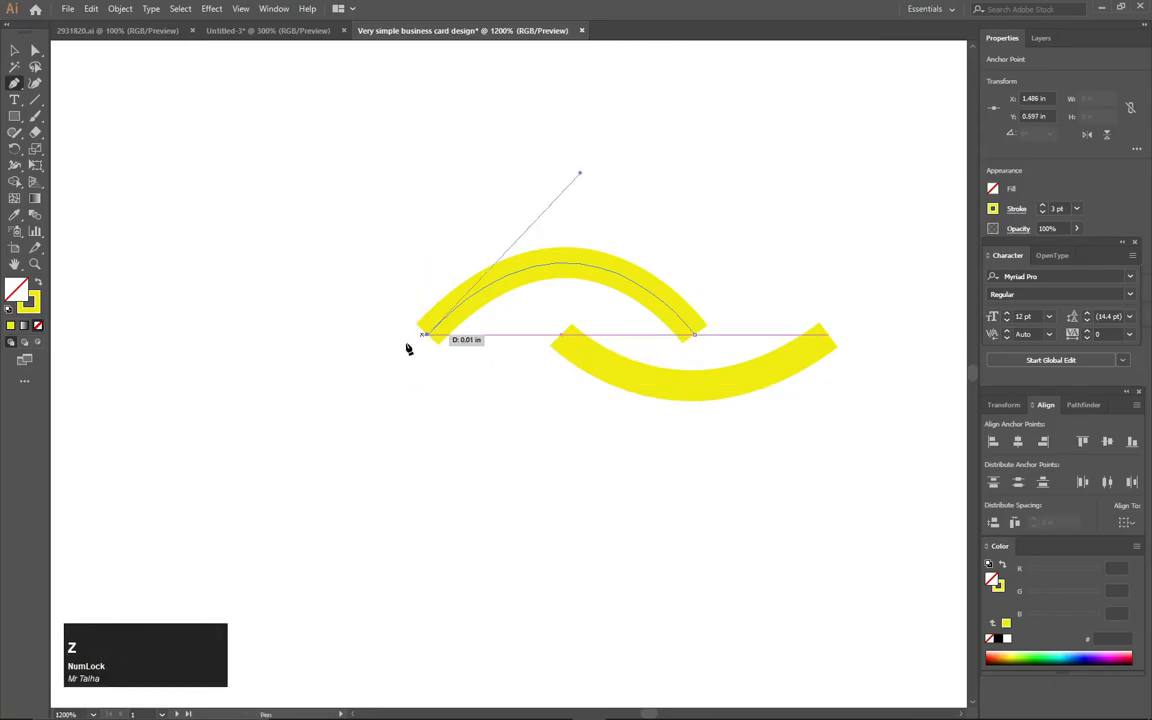
mouse_move(341, 433)
left_mouse_down()
mouse_move(297, 438)
mouse_move(257, 424)
left_mouse_up()
key("ctrl+z")
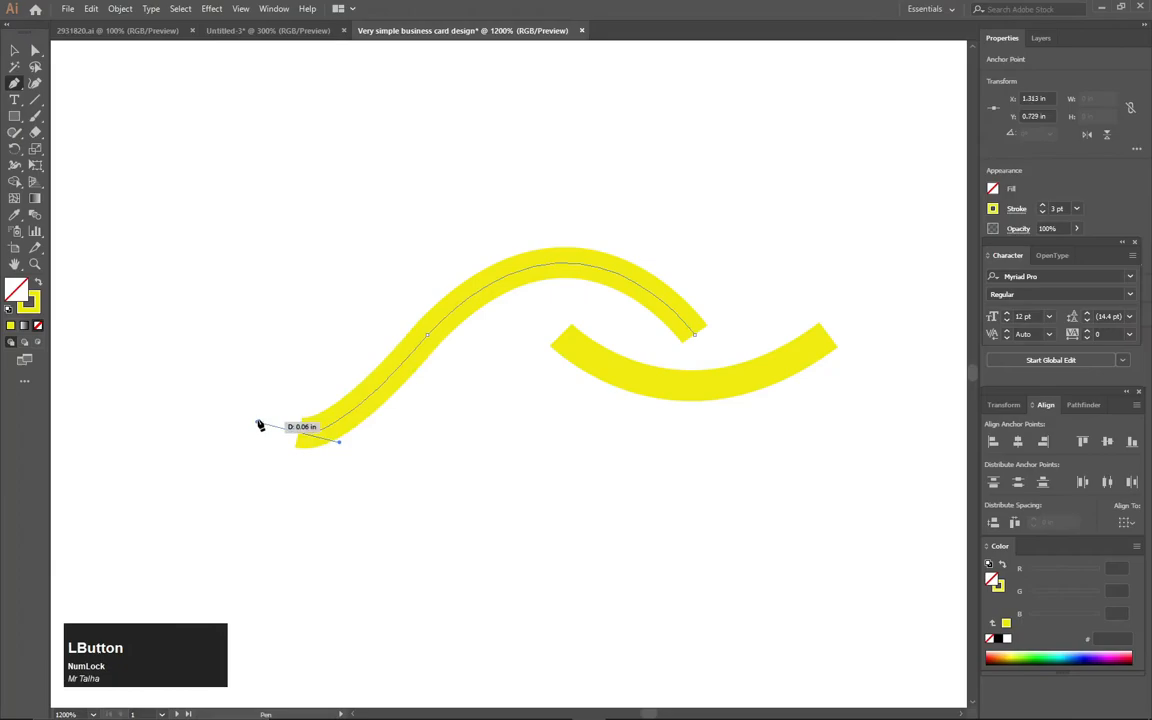
left_click(14, 50)
Narrow the left wave path horizontally
left_click(258, 155)
scroll(341, 193, "down", 6)
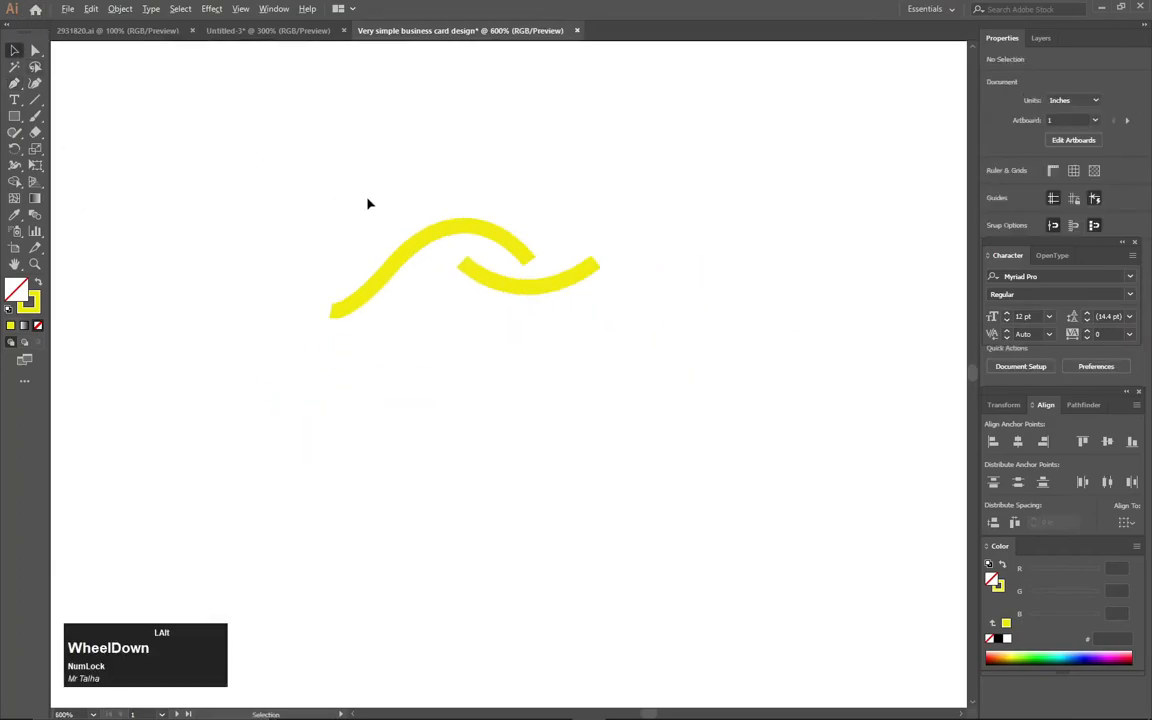
left_click_drag(368, 200, 458, 226)
scroll(452, 309, "up", 2)
left_click_drag(416, 181, 525, 290)
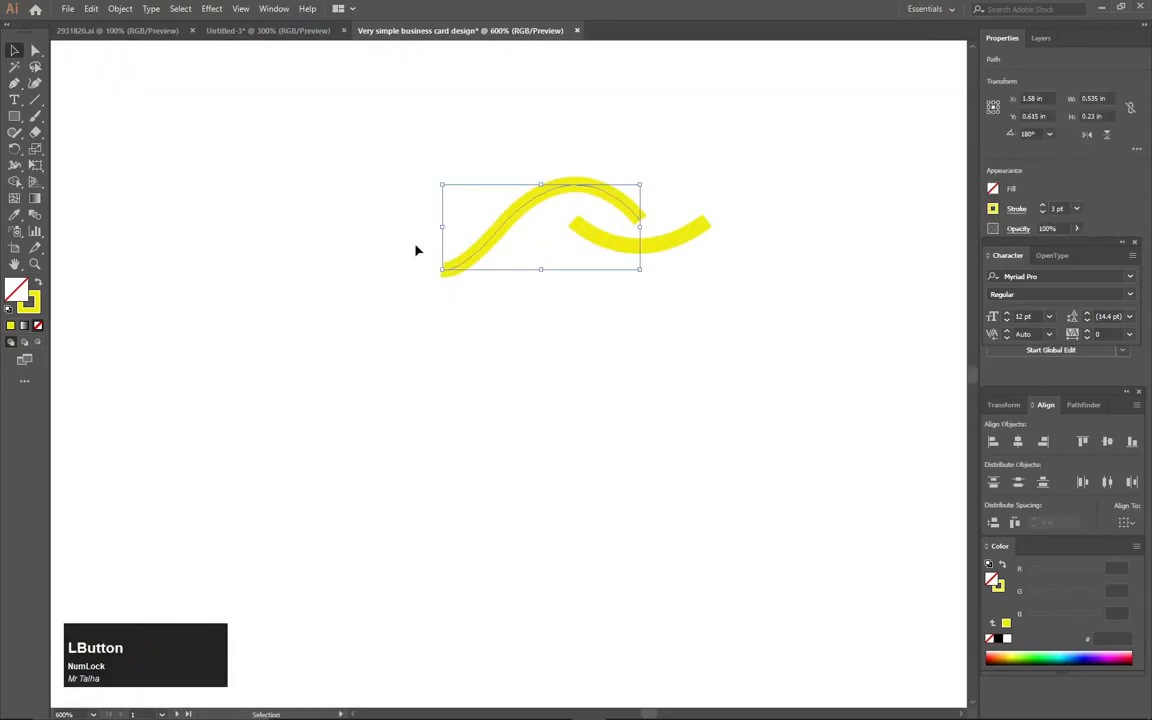
left_click_drag(444, 227, 469, 227)
left_click(522, 345)
Move both curves of the wave logo together to a new spot on the card
left_click_drag(733, 177, 641, 256)
left_click(671, 268)
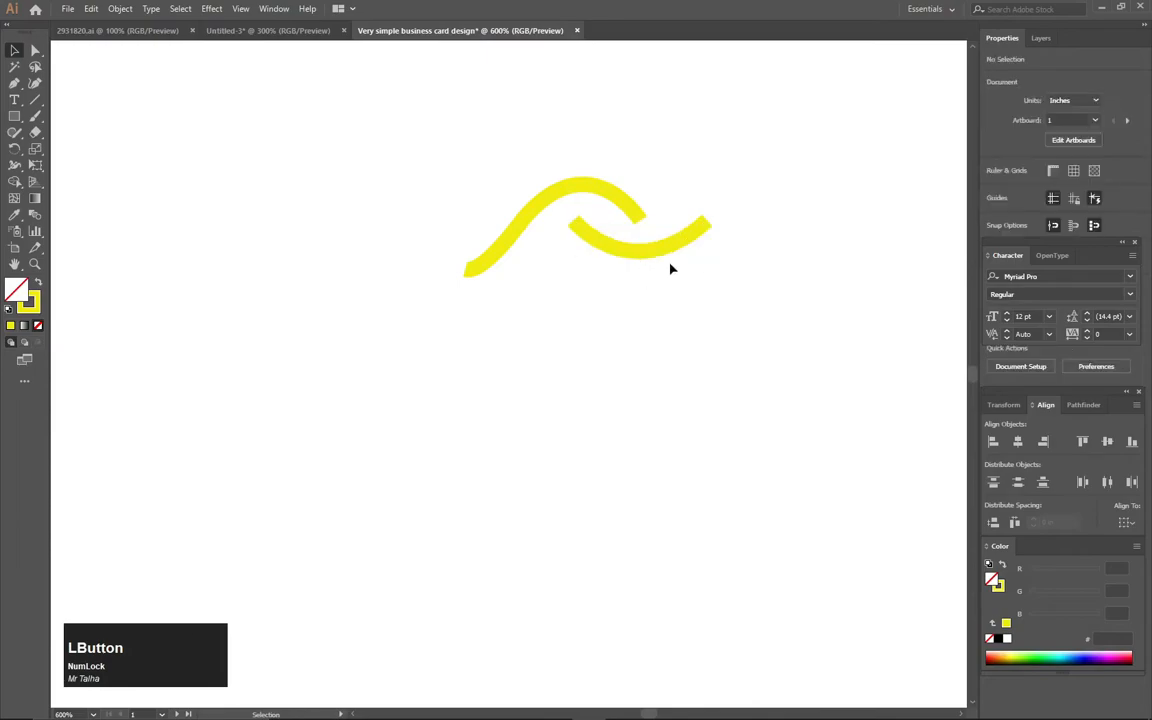
scroll(671, 284, "down", 2)
left_click_drag(711, 290, 581, 283)
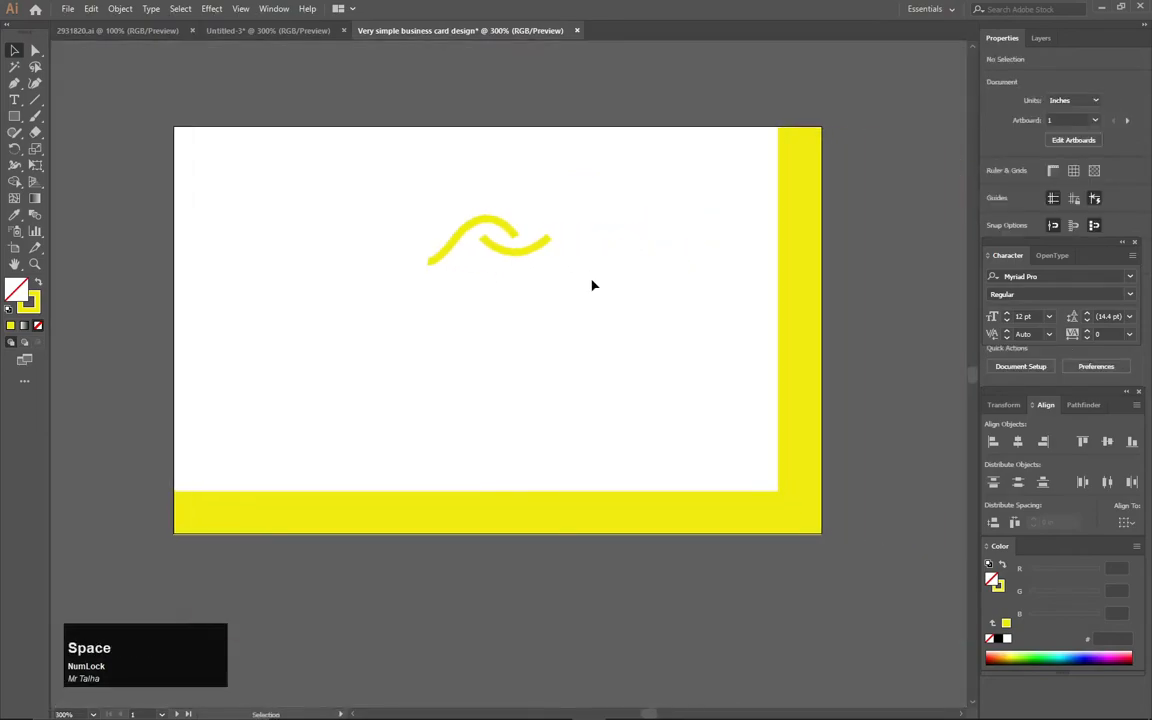
left_click_drag(601, 186, 506, 278)
left_click(508, 297)
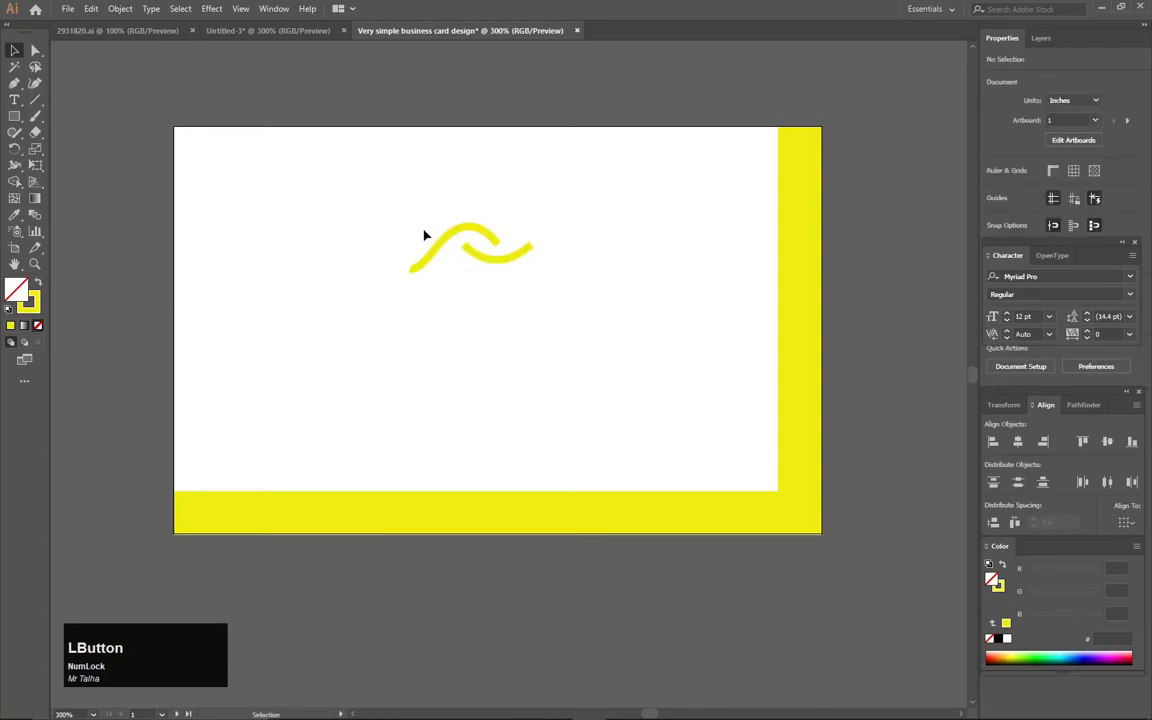
left_click(14, 100)
Type COMPANY NAME right of the card's centre
left_click(492, 403)
key("Caps_Lock")
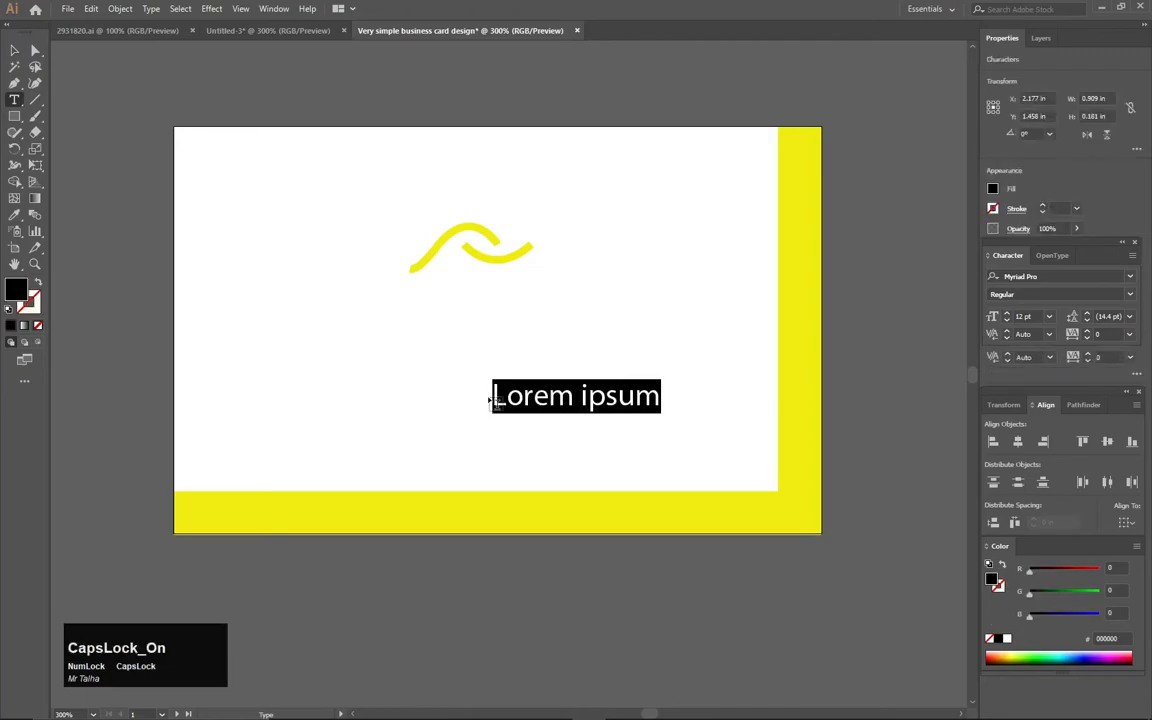
type("COMPANY ")
type("NAEM")
key("BackSpace")
key("BackSpace")
type("ME")
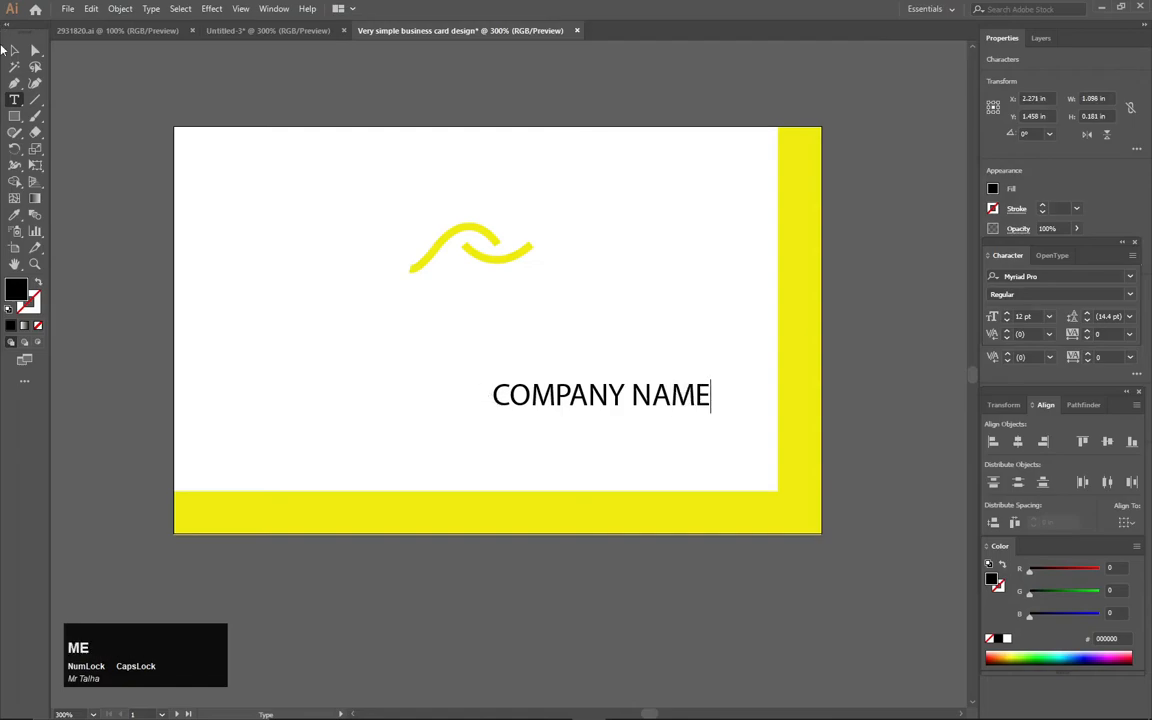
left_click(13, 49)
Add the line 'Your Slogan Here' below and to the left of the name
key("t")
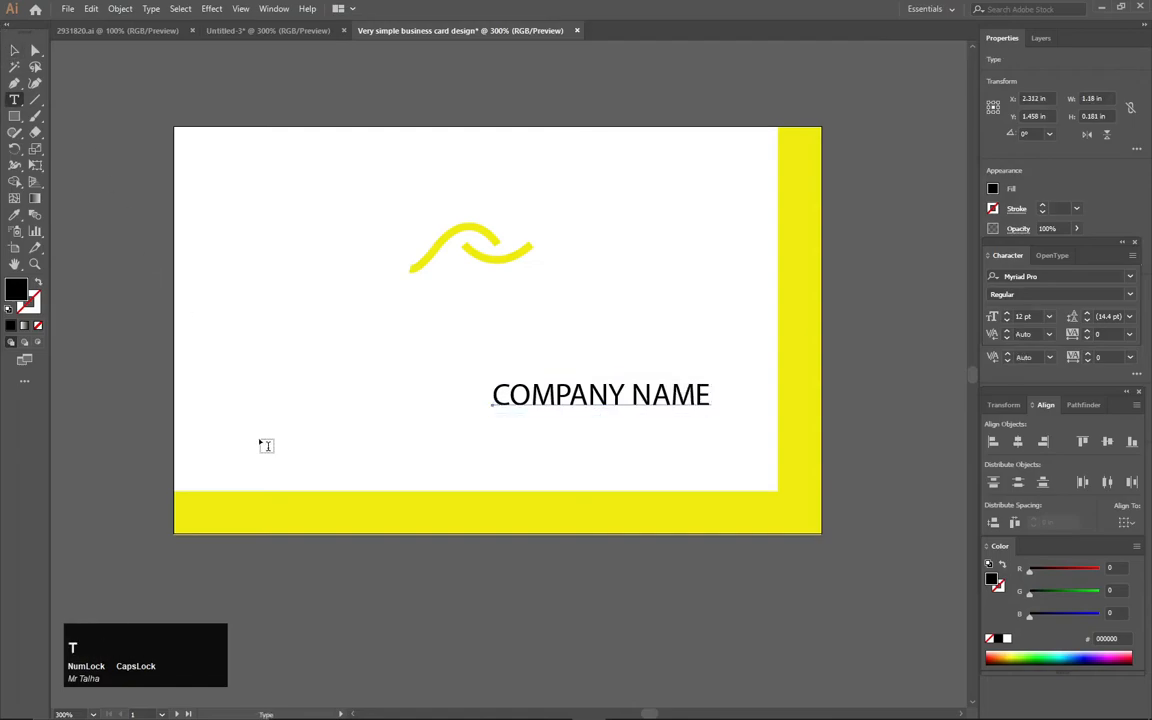
left_click(262, 442)
type("Y")
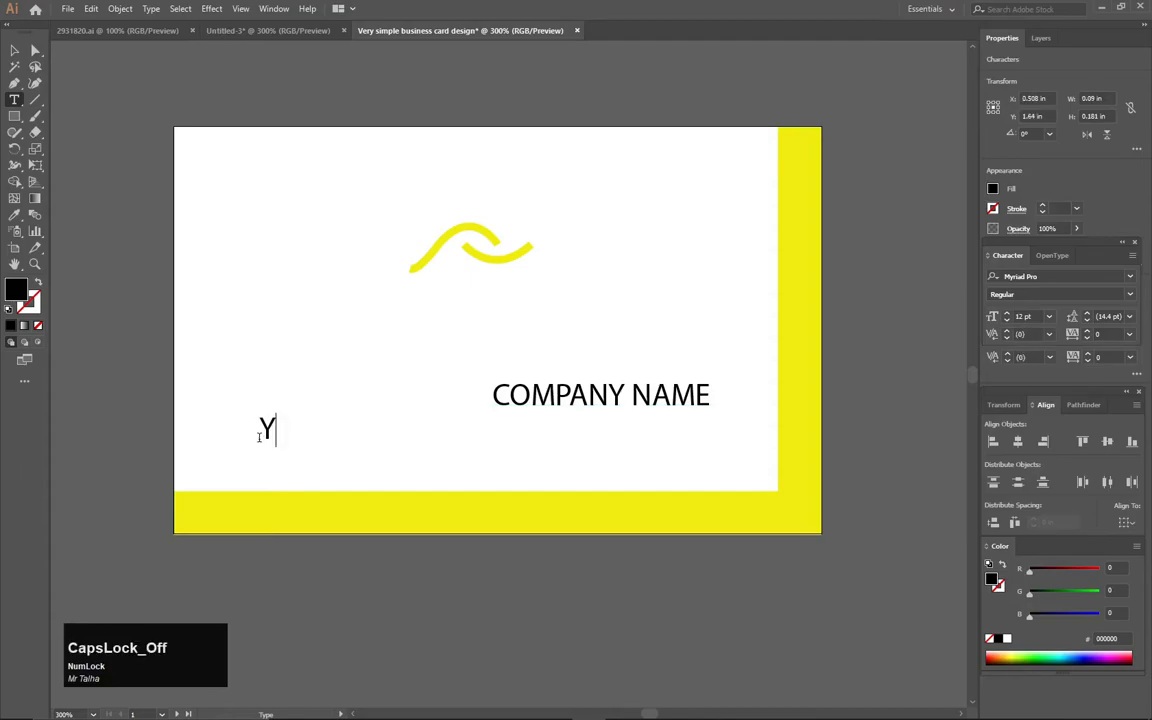
type("our Slogan")
key("Caps_Lock")
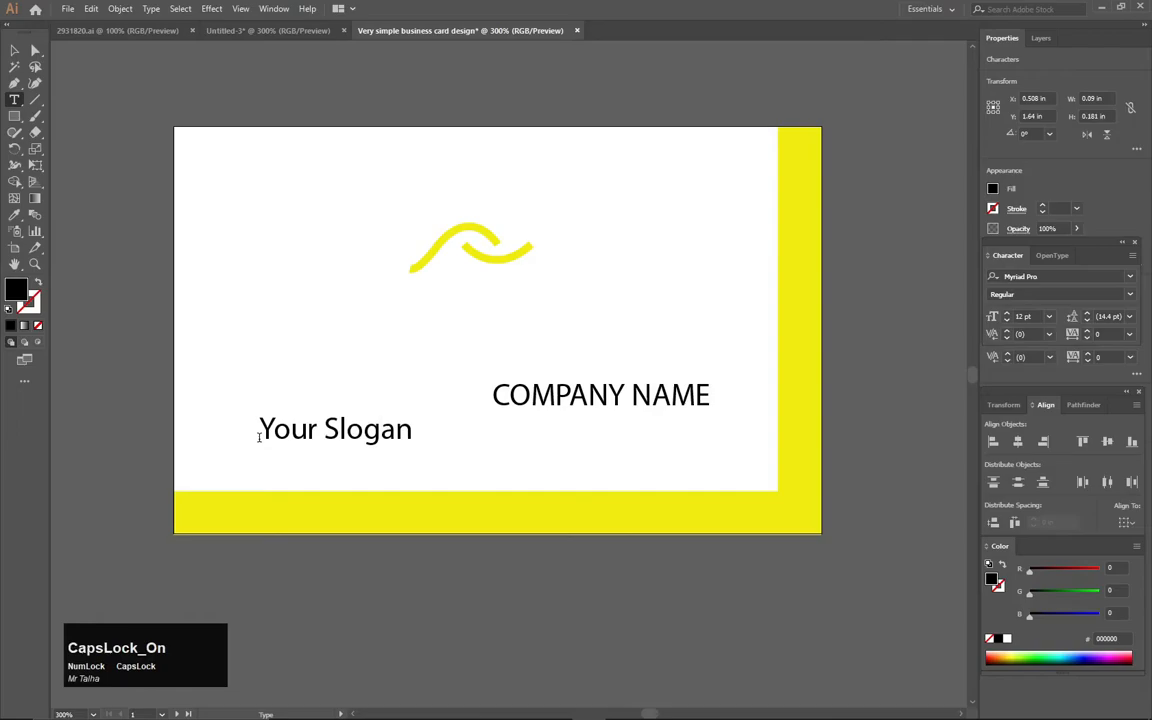
type("Here")
key("Caps_Lock")
left_click(15, 51)
left_click(612, 381)
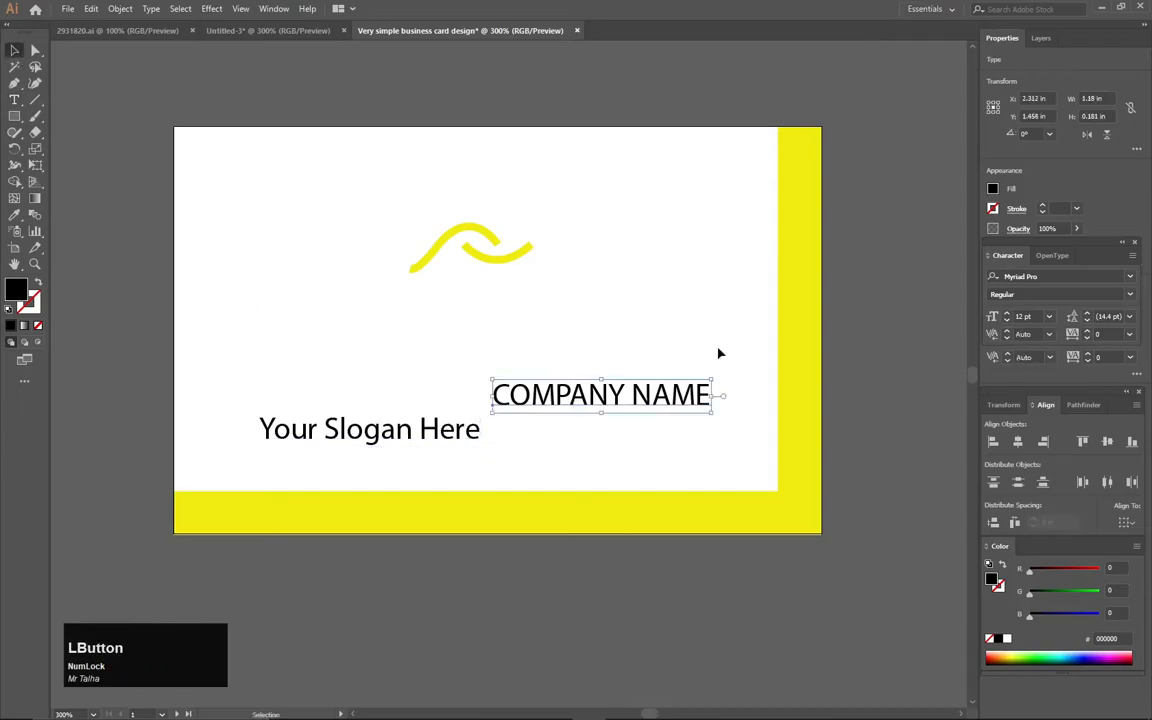
Set COMPANY NAME to Trebuchet MS and the slogan to Gabriola, then move the name under the logo
left_click(1131, 280)
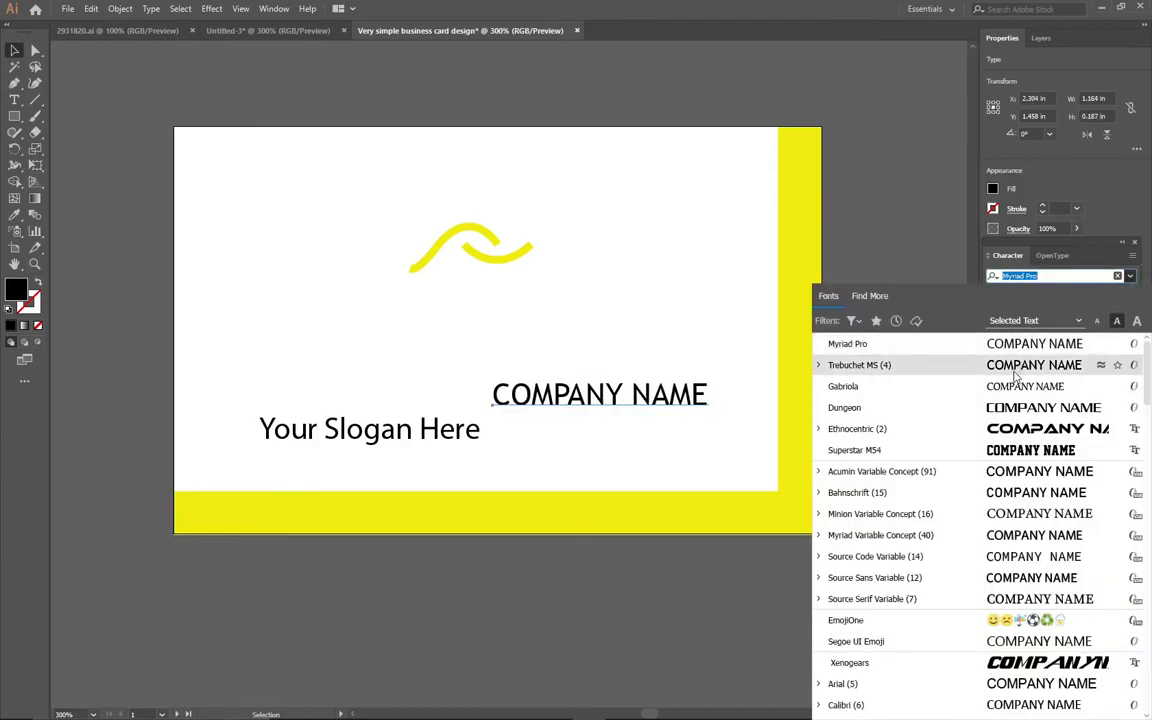
left_click(1015, 373)
left_click(465, 430)
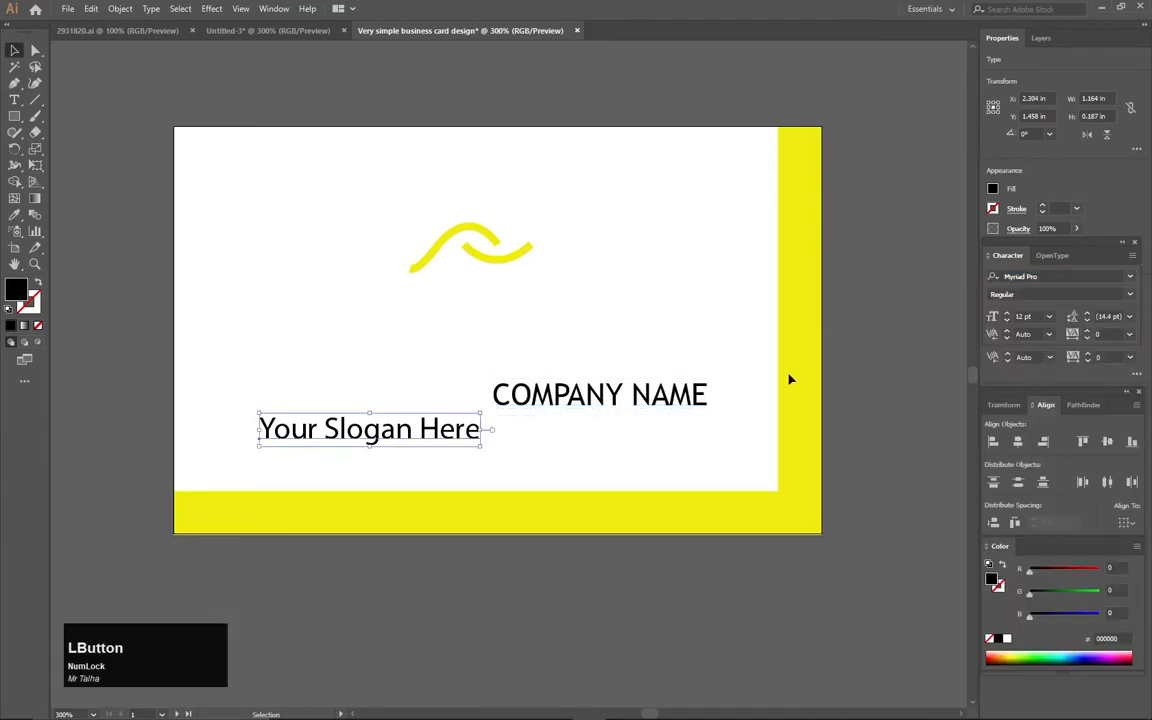
left_click(1129, 277)
key("Down")
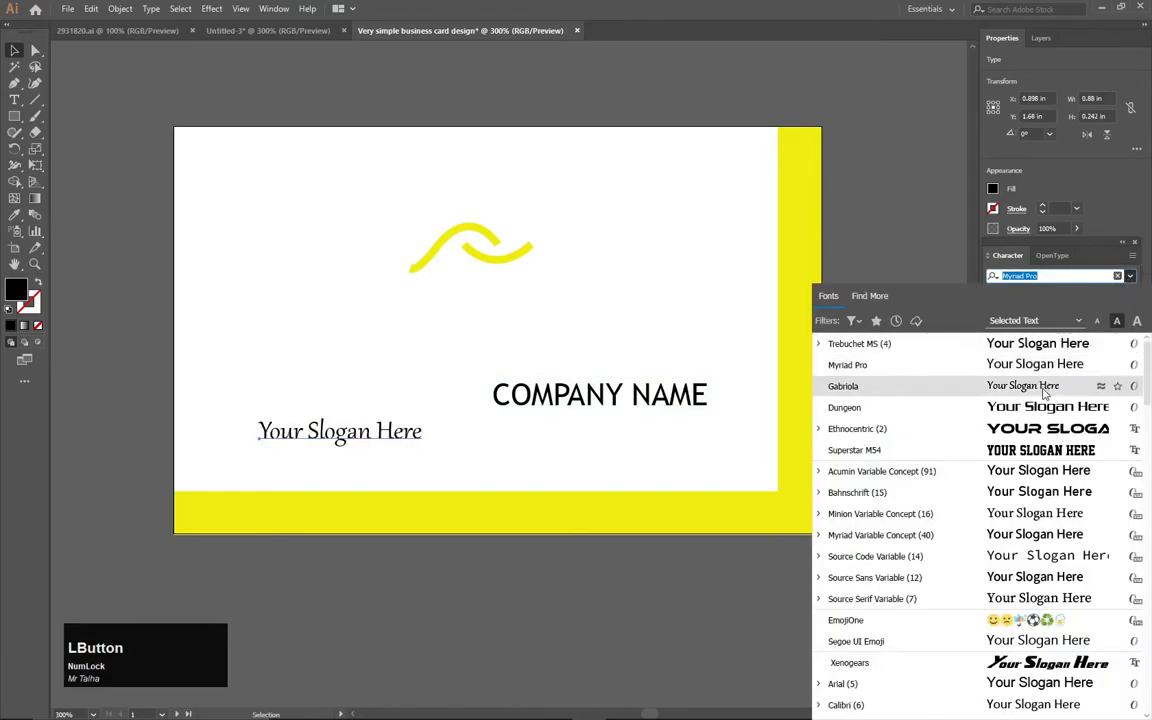
key("Return")
left_click_drag(580, 398, 459, 306)
left_click_drag(480, 195, 514, 246)
Shrink the slogan and place it directly under COMPANY NAME
left_click(543, 329)
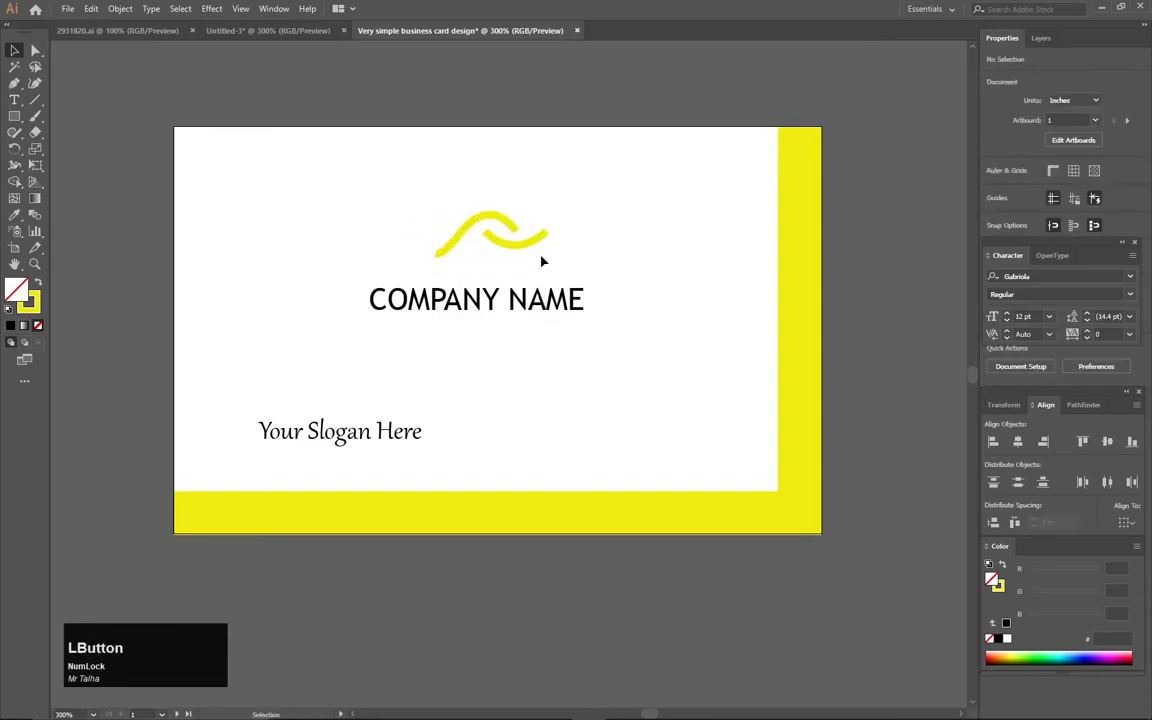
mouse_move(535, 295)
left_mouse_down()
mouse_move(555, 287)
mouse_move(530, 292)
left_mouse_up()
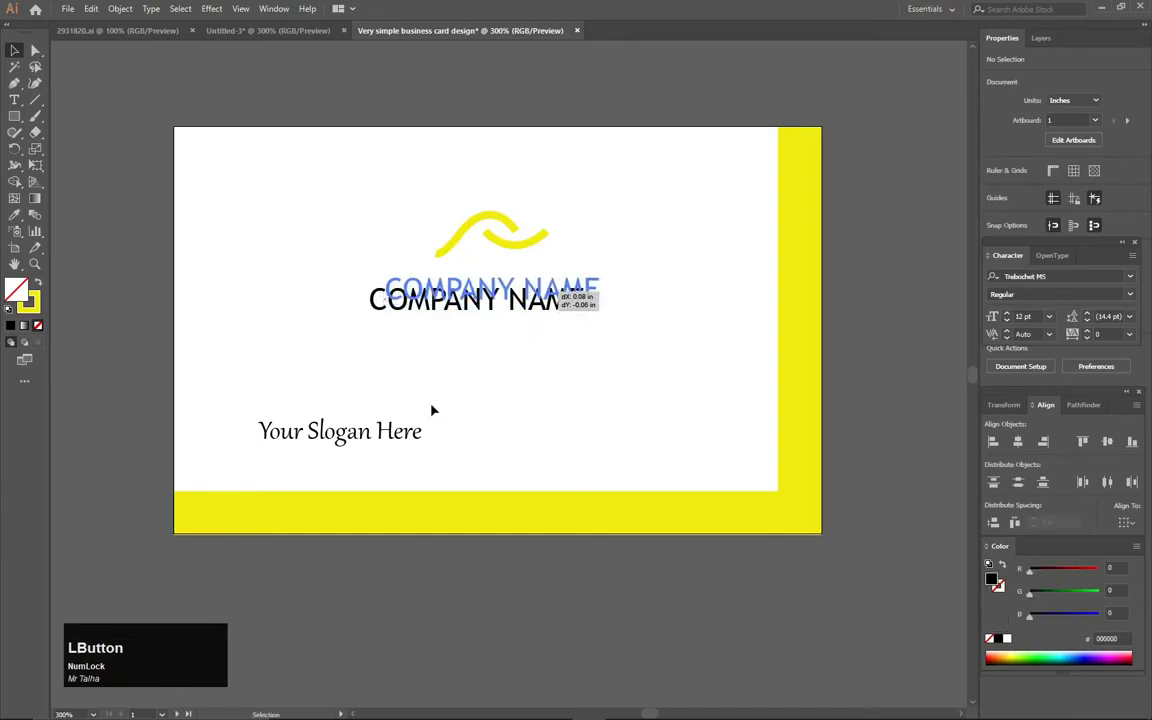
left_click(358, 445)
left_click_drag(427, 461, 520, 324)
left_click(539, 360)
Nudge the logo, name and slogan block slightly left, then pan toward the second artboard
left_click_drag(617, 178, 420, 350)
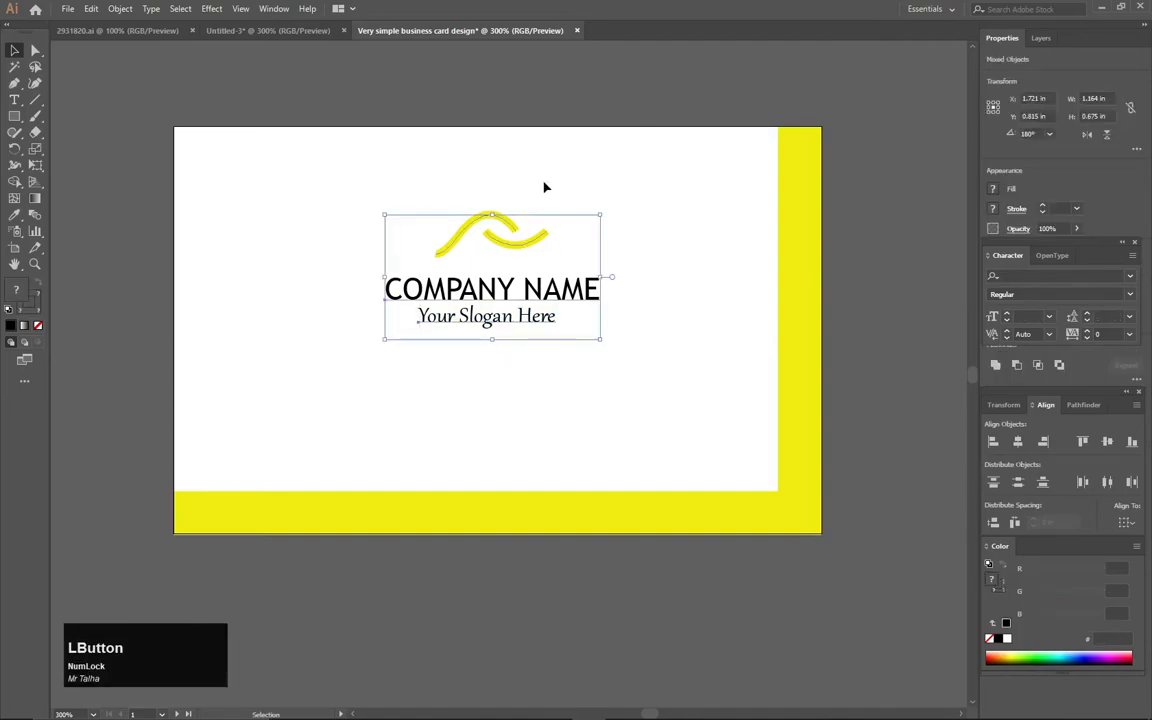
key("Down")
key("Down")
key("Down")
key("Left")
key("Left")
key("Left")
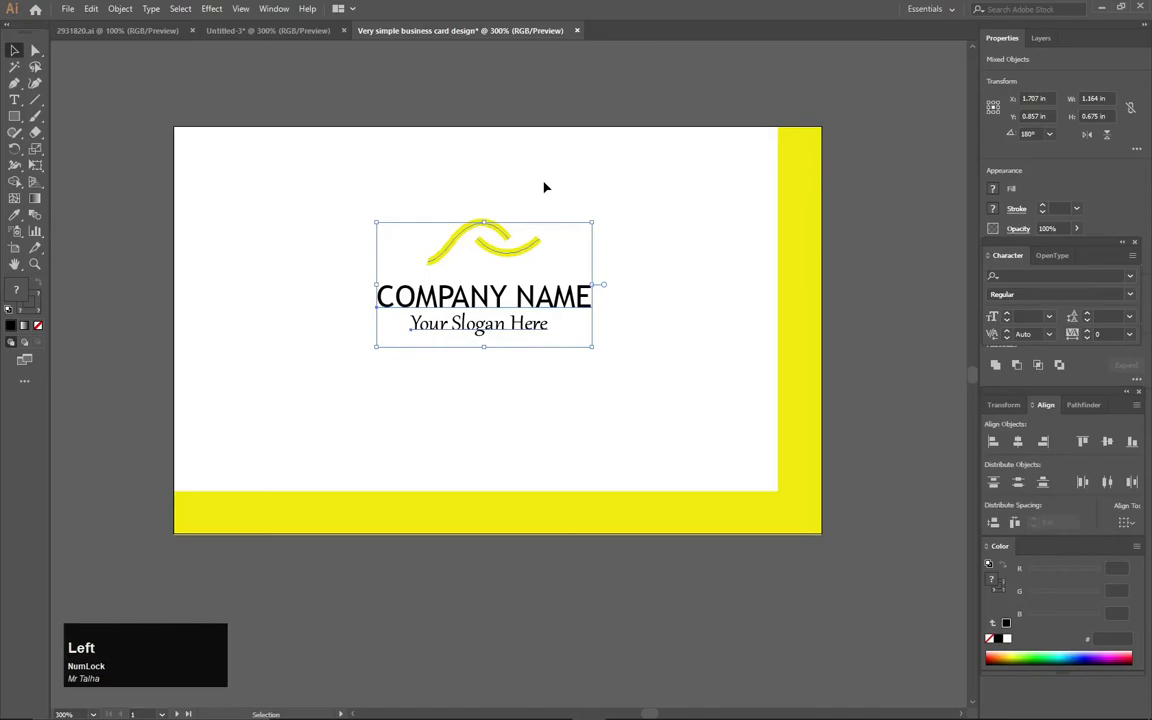
key("Down")
key("Left")
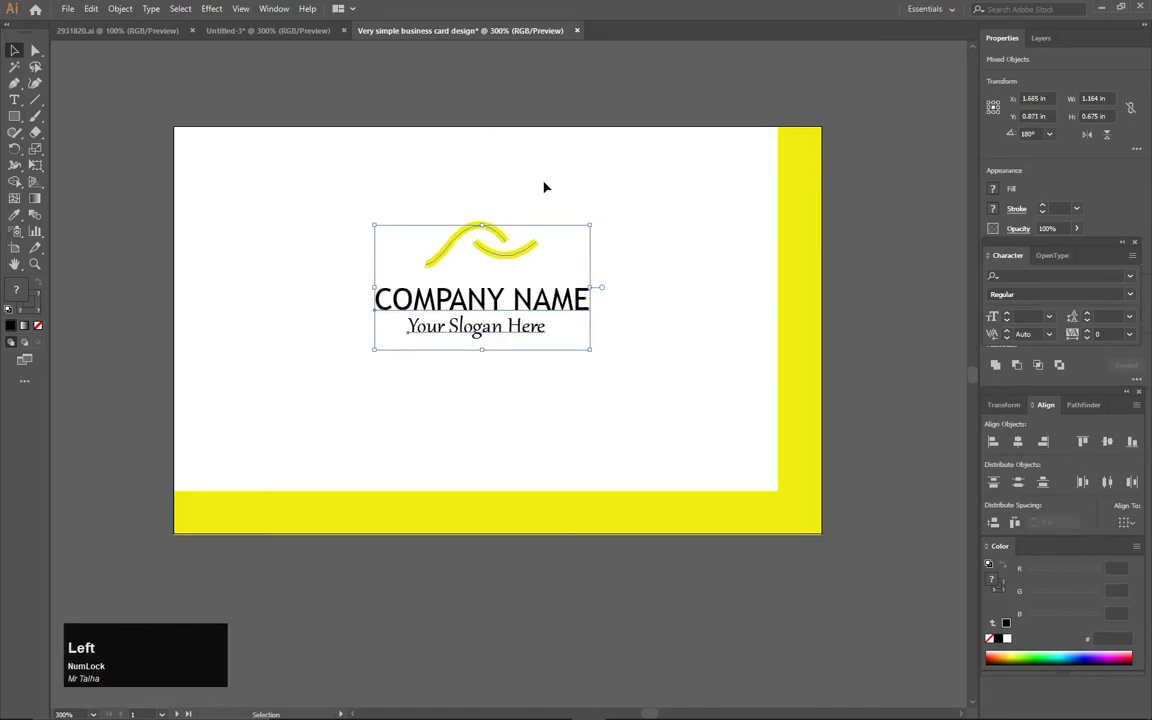
key("Left")
key("Right")
key("Right")
left_click(545, 69)
key("space")
left_click_drag(734, 296, 575, 290)
Group the yellow border bars, and group the logo, company name and slogan together
left_click(489, 455)
right_click(499, 382)
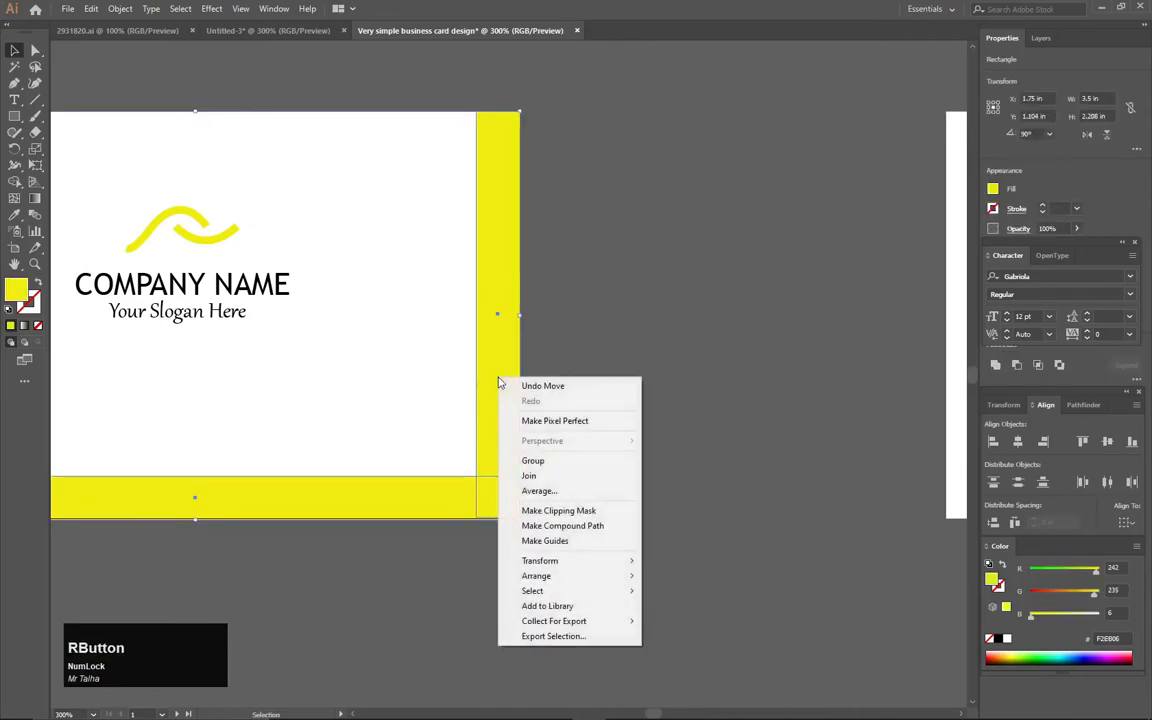
left_click(520, 461)
left_click_drag(322, 152, 207, 305)
right_click(207, 305)
left_click(235, 378)
Alt-drag a copy of the yellow border group onto the second artboard
left_click(600, 286)
left_click_drag(528, 265, 456, 515)
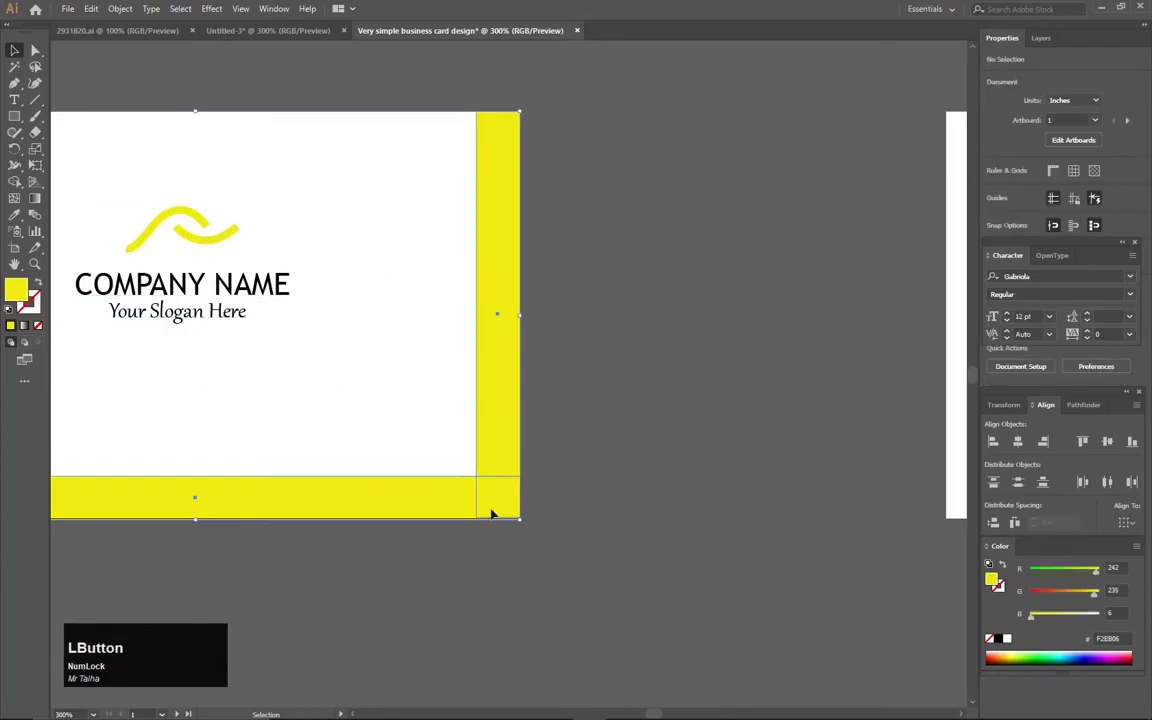
key("space")
key("alt")
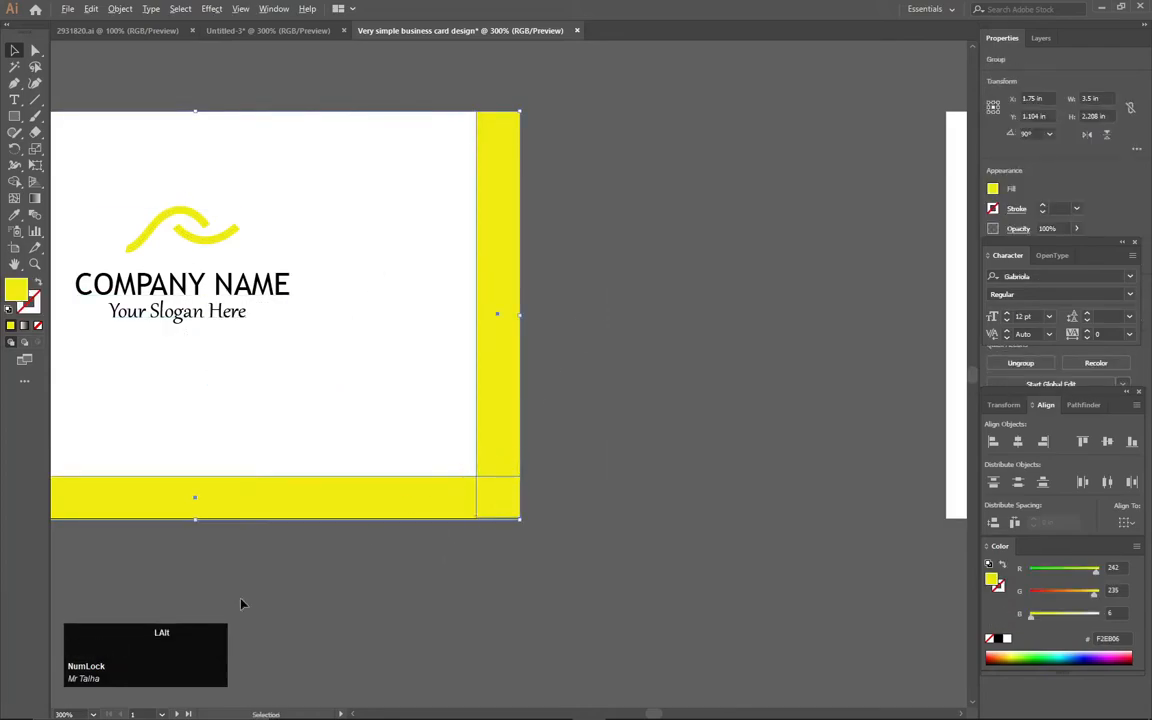
left_click_drag(490, 418, 645, 419)
key("space")
left_click_drag(710, 395, 282, 361)
left_click_drag(166, 367, 745, 372)
key("space")
left_click_drag(872, 365, 590, 383)
left_click_drag(508, 389, 843, 376)
Reflect the copied yellow border across the vertical axis so it lines the left and bottom edges
right_click(843, 376)
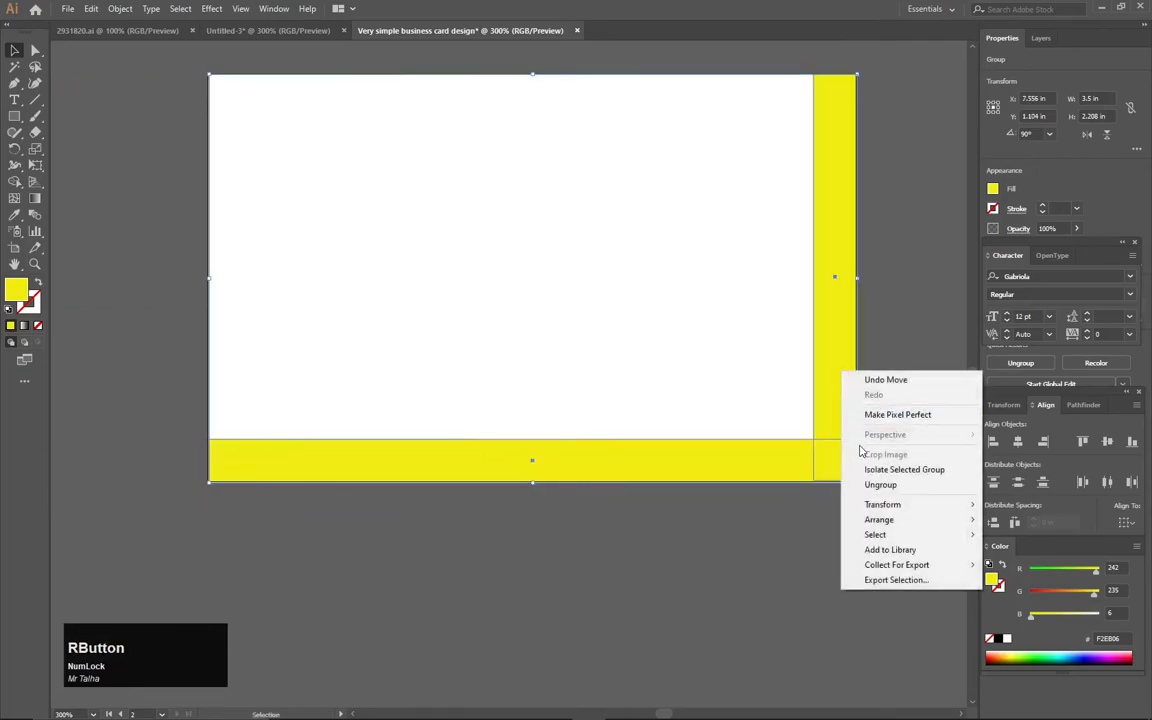
mouse_move(876, 504)
left_click(705, 554)
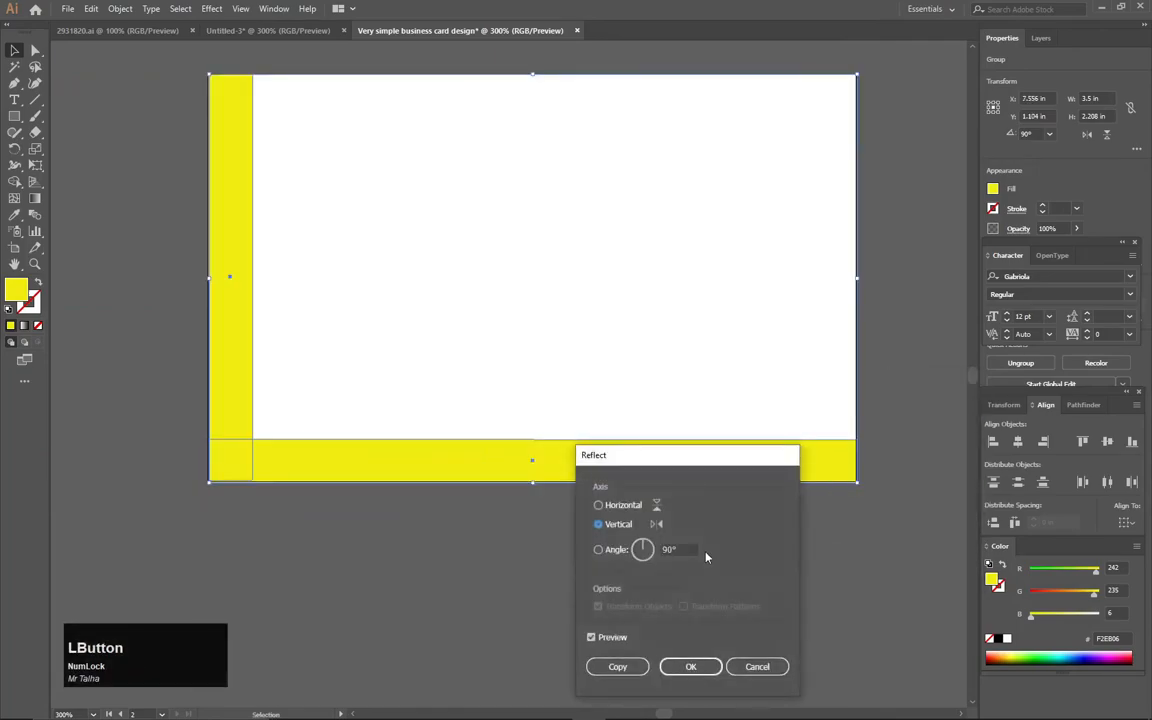
left_click(591, 638)
left_click(591, 638)
left_click(690, 666)
left_click(612, 581)
Pan back to the front card and select the logo and text group
left_click_drag(447, 529, 725, 556)
left_click_drag(420, 493, 829, 507)
left_click(188, 290)
Duplicate the logo, COMPANY NAME and slogan group onto the back card
left_click_drag(193, 292, 287, 313)
left_click_drag(542, 314, 383, 309)
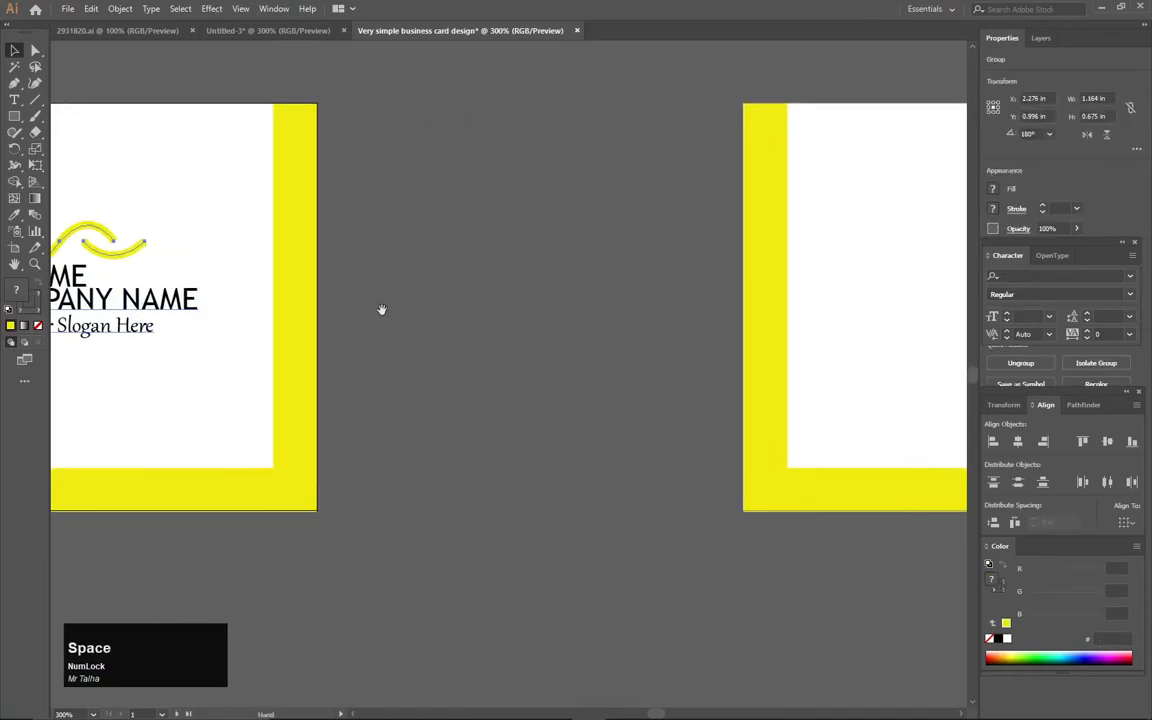
left_click_drag(170, 303, 897, 309)
left_click_drag(846, 375, 278, 391)
left_click_drag(355, 319, 742, 258)
Shrink the copy proportionally and place it in the back card's top-right corner
left_click_drag(737, 308, 691, 284)
left_click_drag(642, 244, 740, 197)
left_click(470, 292)
Pan and zoom out to view both cards, then centre the back card
key("space")
left_click_drag(327, 288, 580, 286)
left_click_drag(328, 288, 532, 286)
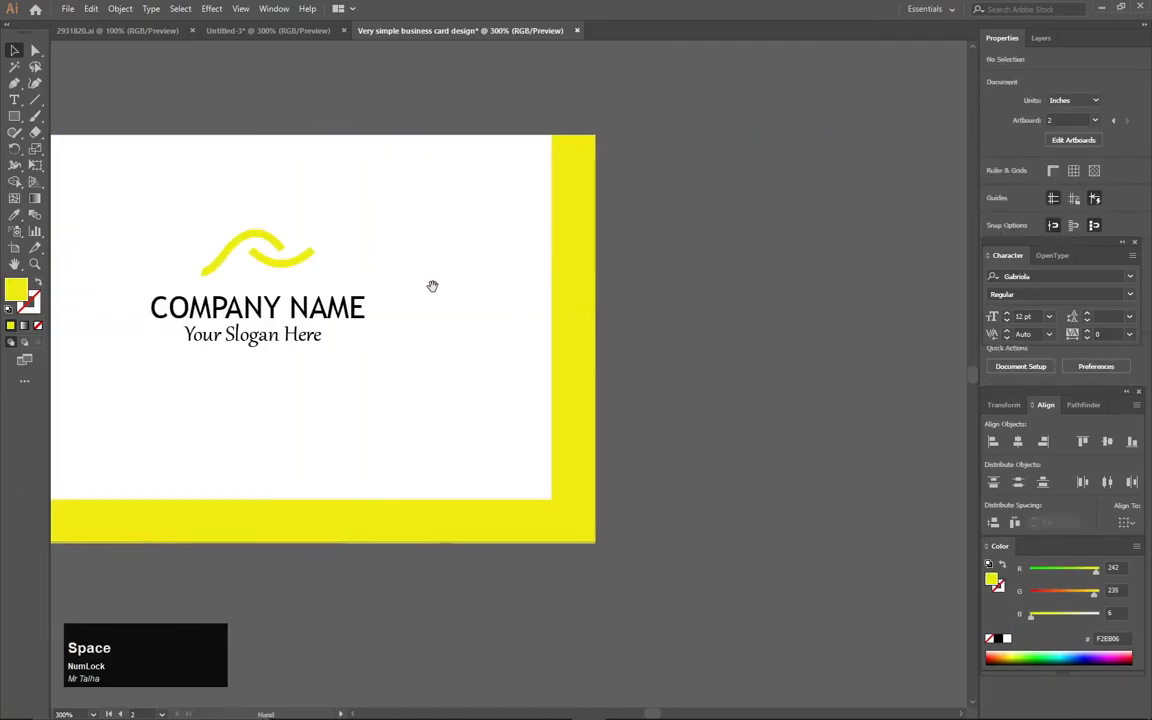
left_click_drag(391, 298, 527, 288)
scroll(620, 316, "down", 2)
key("space")
left_click_drag(730, 301, 175, 306)
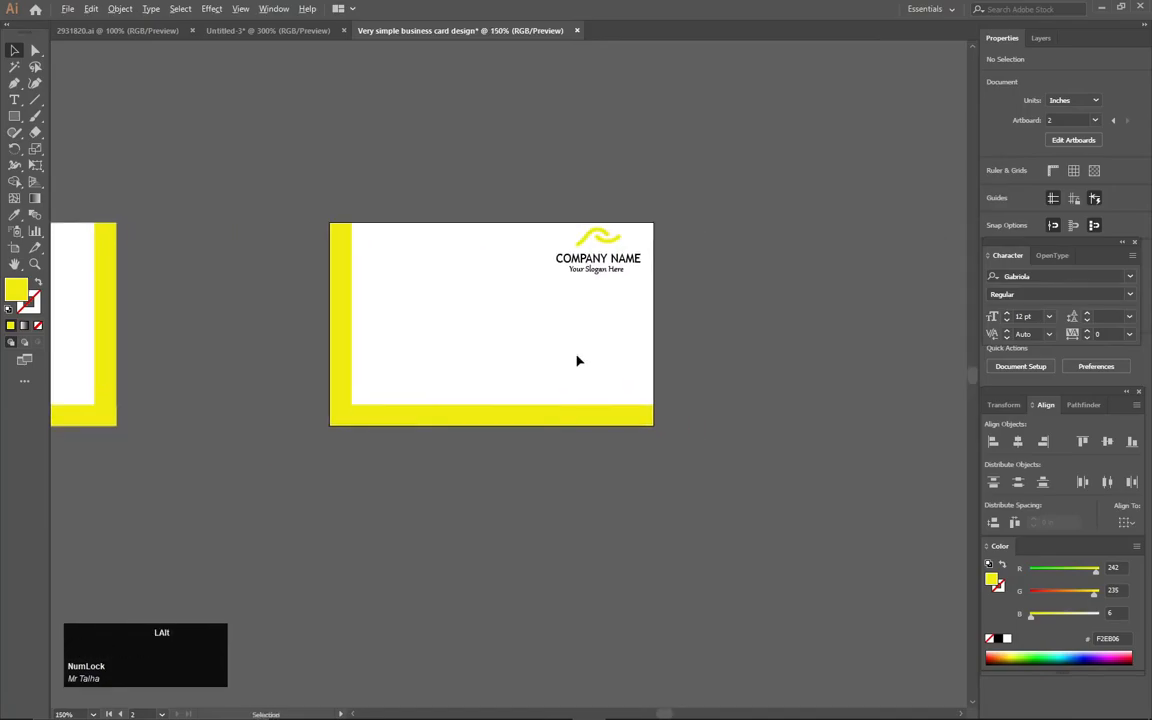
scroll(579, 360, "up", 2)
key("space")
left_click_drag(566, 327, 648, 362)
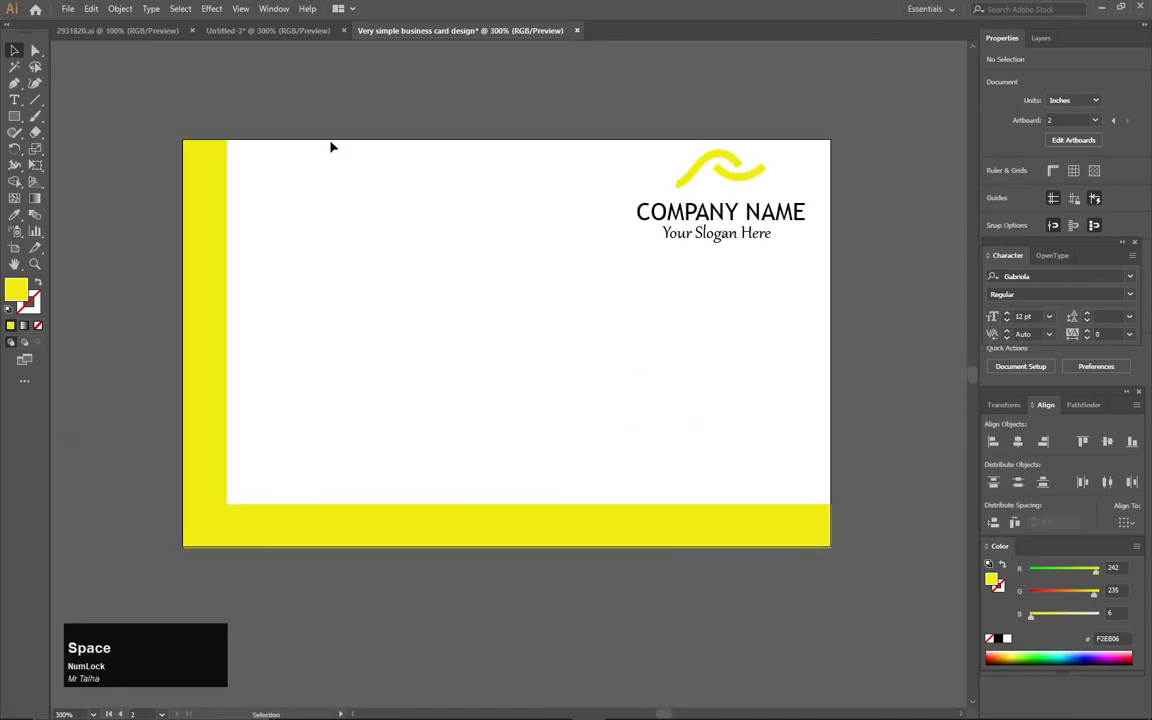
Bring the four contact icons from 2931820.ai, scale them into a narrow column at the card's left
left_click(133, 31)
left_click_drag(322, 366, 320, 470)
left_click_drag(318, 402, 450, 307)
left_click_drag(468, 131, 435, 211)
left_click_drag(422, 318, 305, 263)
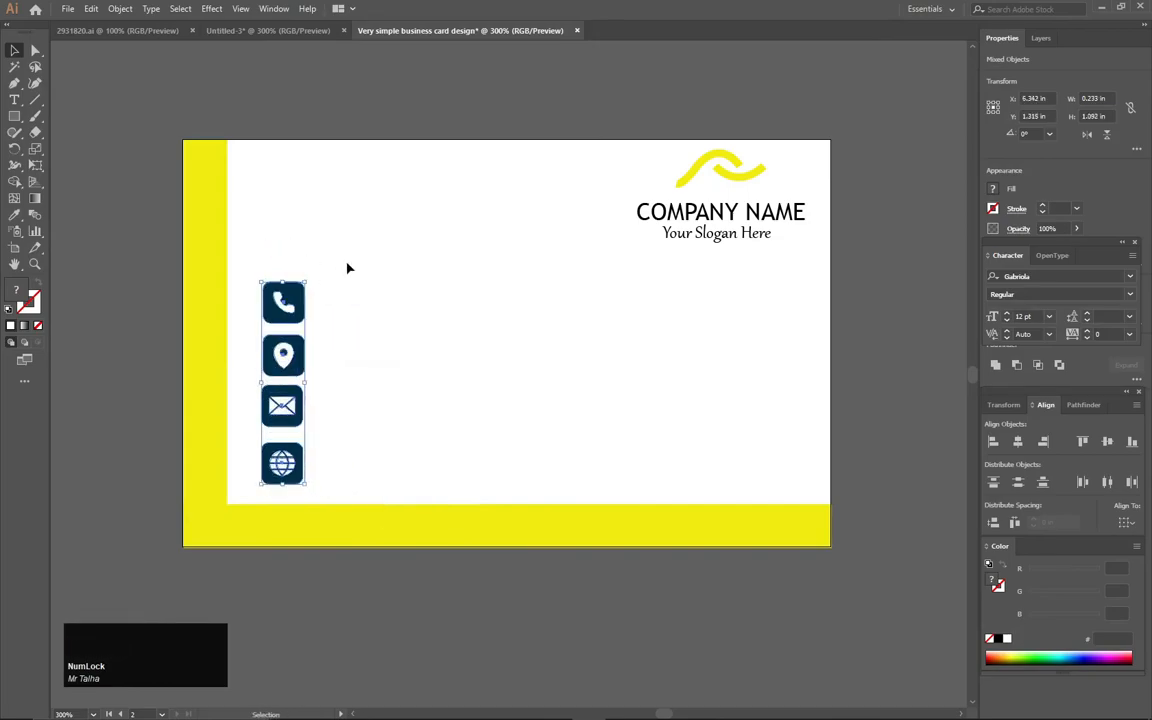
key("Left")
key("Left")
key("Left")
key("Left")
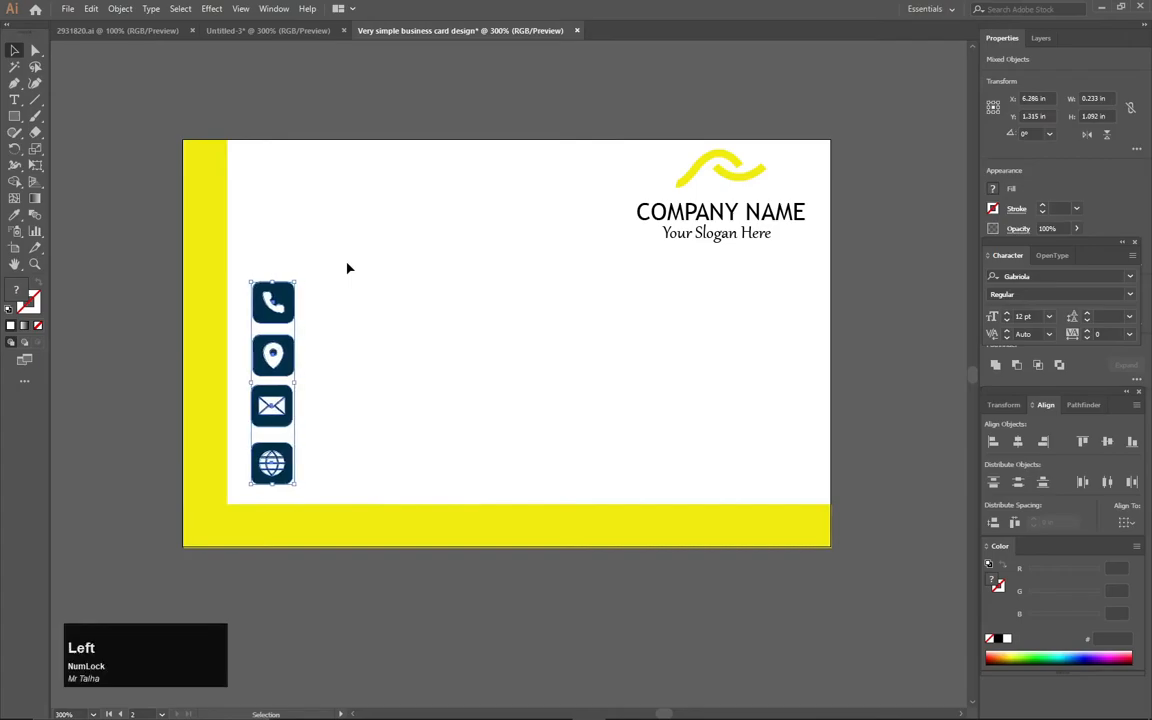
left_click(337, 283)
Recolour the four icons with the border's yellow F2E806 using the Eyedropper
left_click_drag(302, 332, 289, 487)
key("i")
left_click(202, 289)
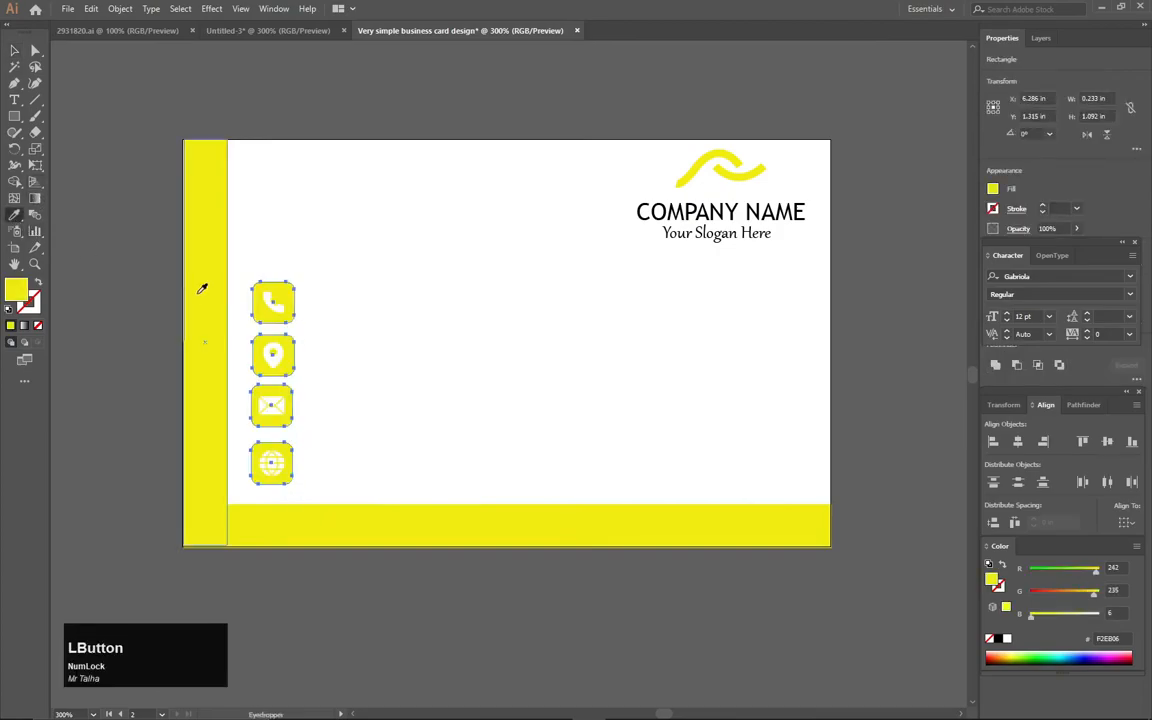
left_click(14, 50)
left_click(91, 67)
Zoom in on the icon column and select it
left_click_drag(372, 265, 272, 300)
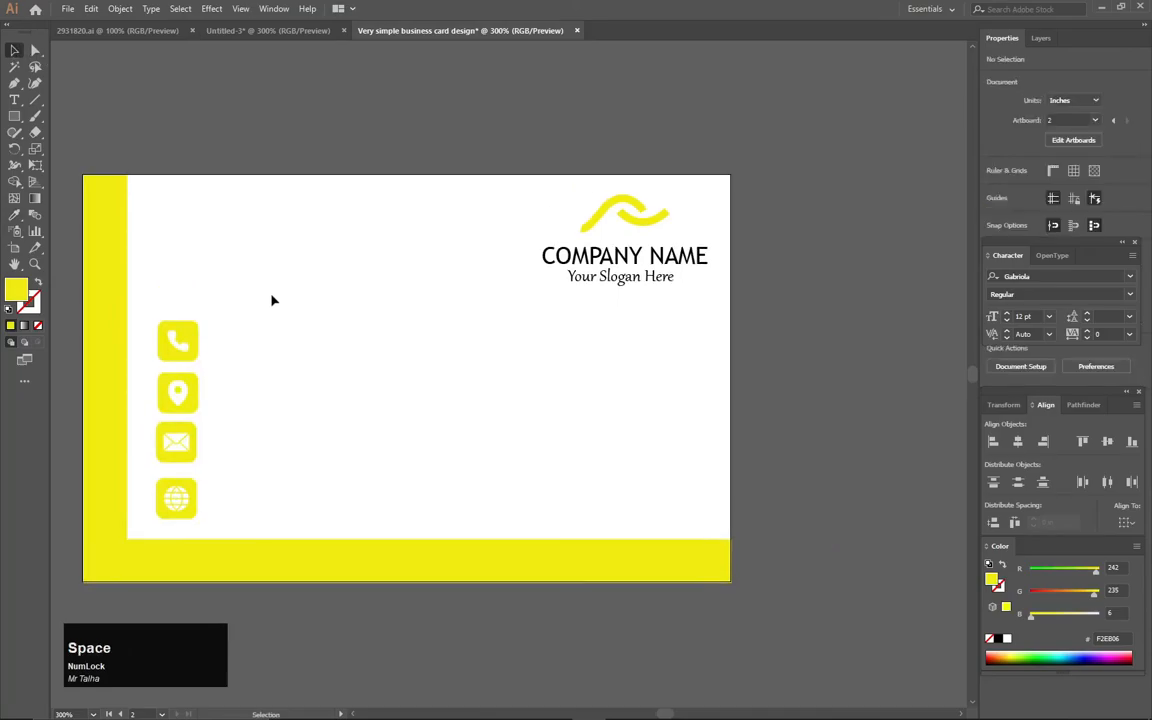
left_click(185, 390, "ctrl")
left_click(190, 385, "ctrl")
left_click_drag(261, 266, 305, 534)
Type the phone number text line and move it to the card's upper left
key("t")
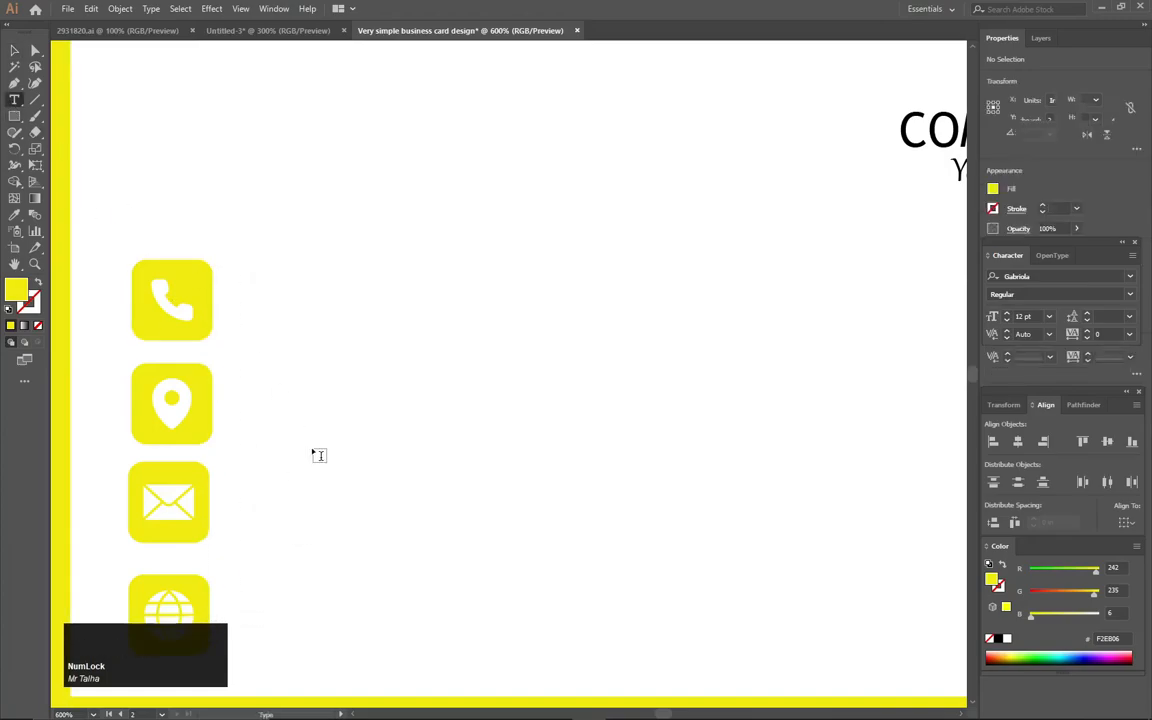
scroll(318, 455, "down", 2)
left_click(418, 395)
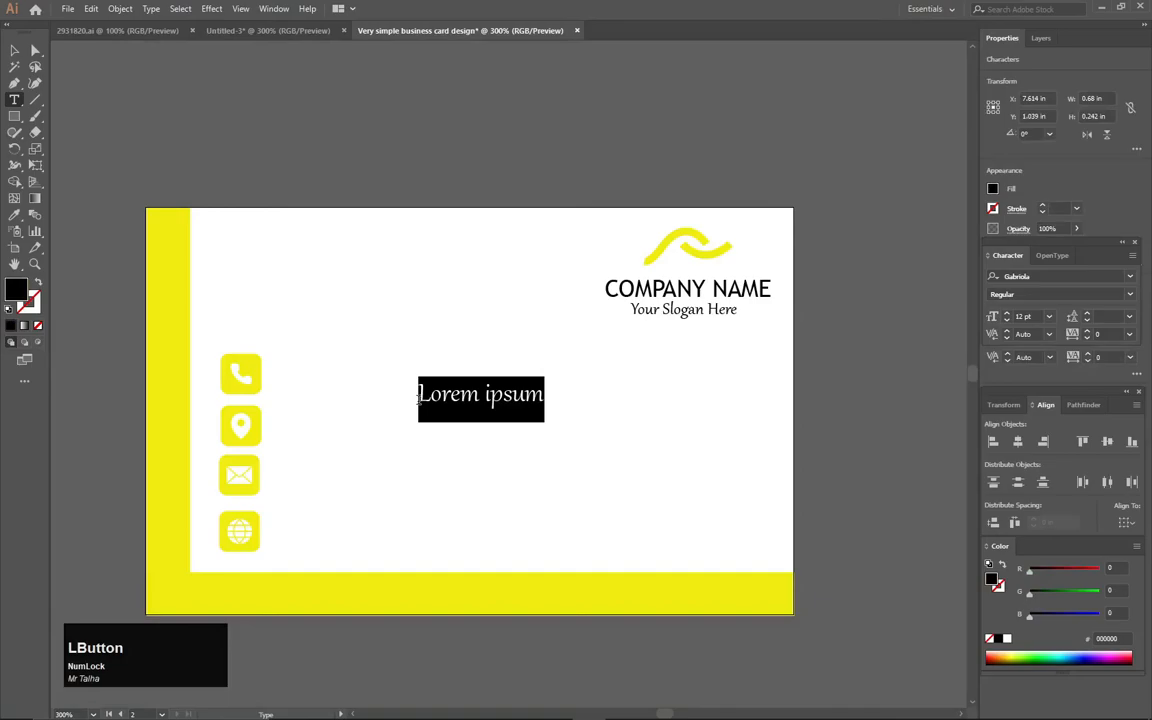
type("0")
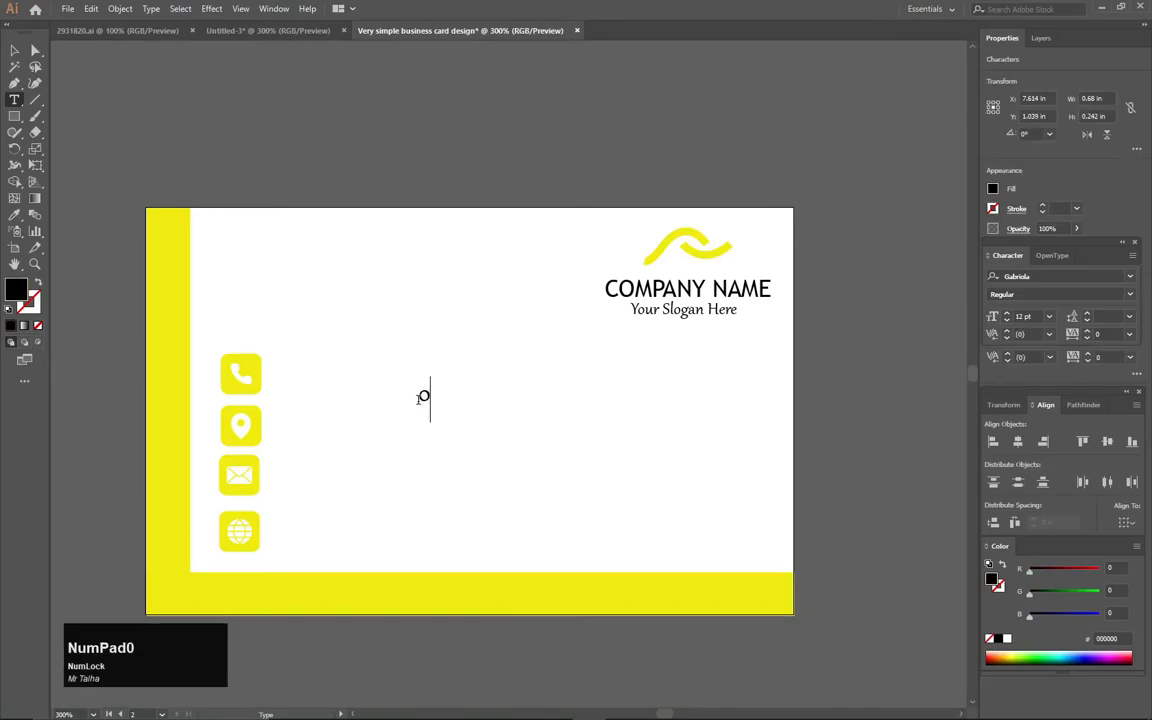
key("BackSpace")
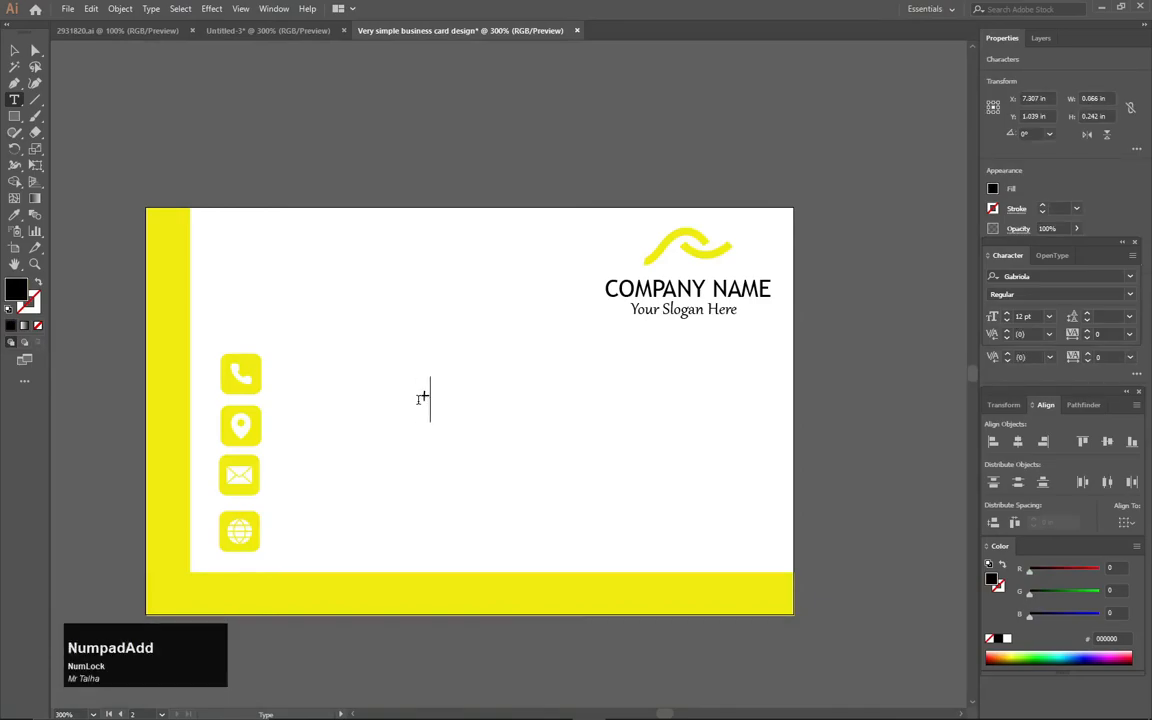
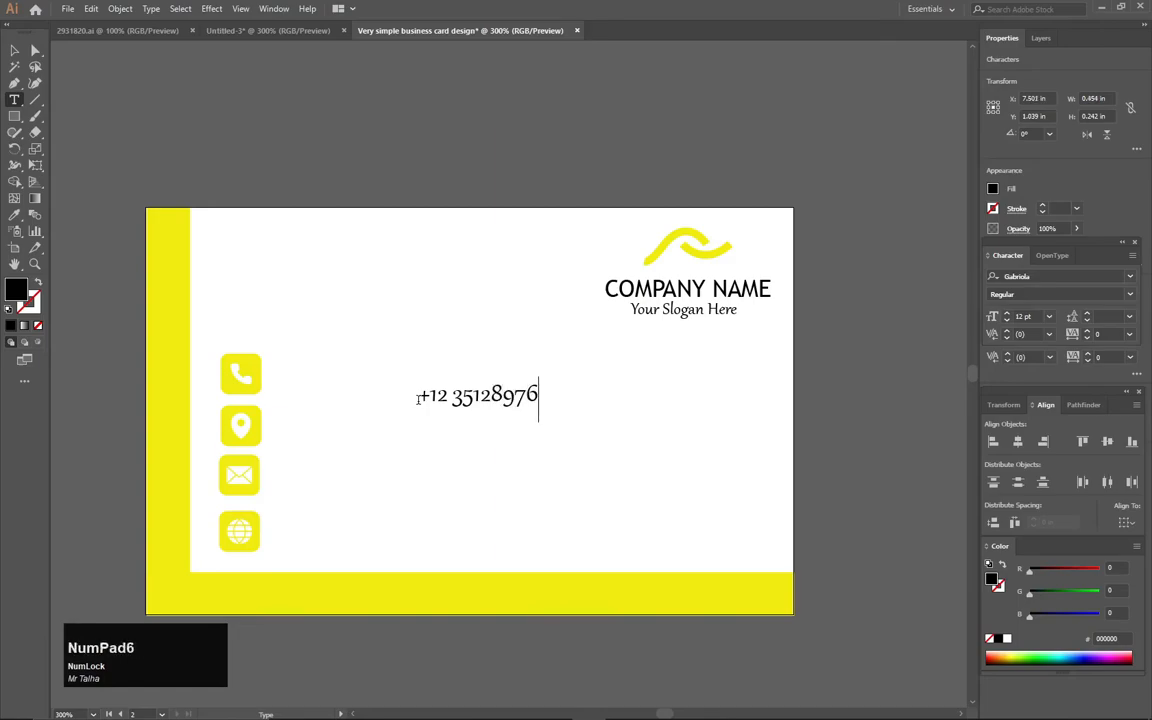
left_click(14, 50)
left_click_drag(481, 411, 370, 264)
Add the address line 'Street,Zipcode,Country' on the card
key("t")
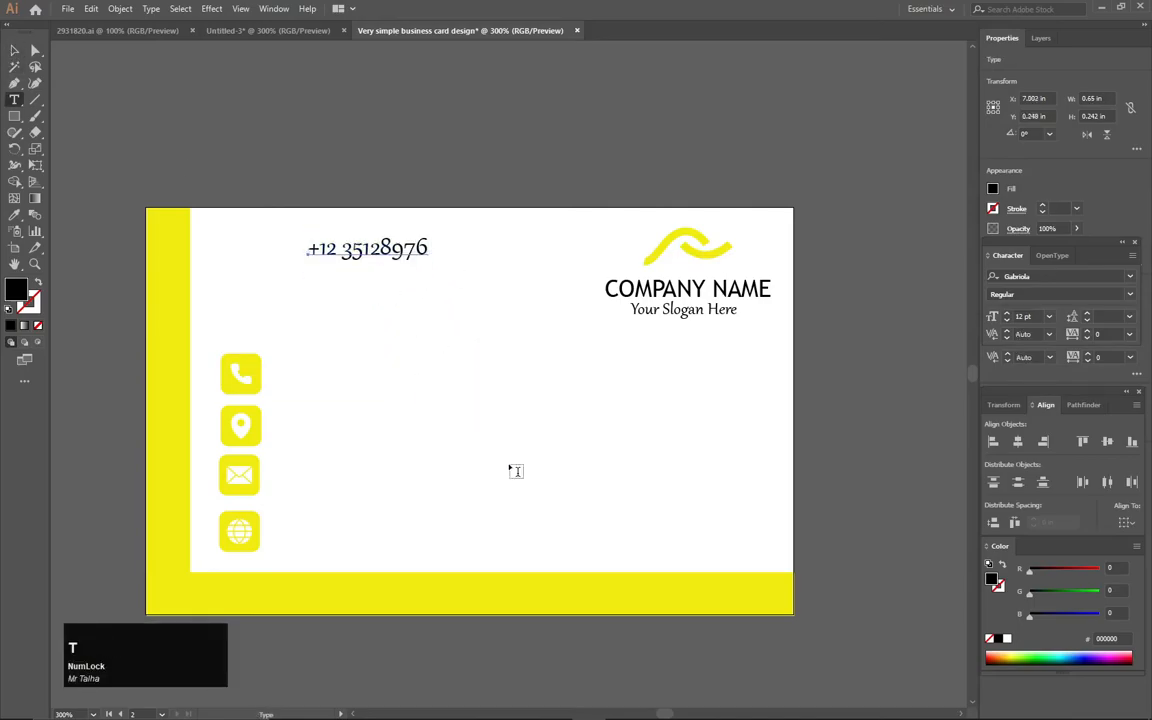
left_click(509, 462)
key("Caps_Lock")
type("S")
key("Caps_Lock")
type("treet")
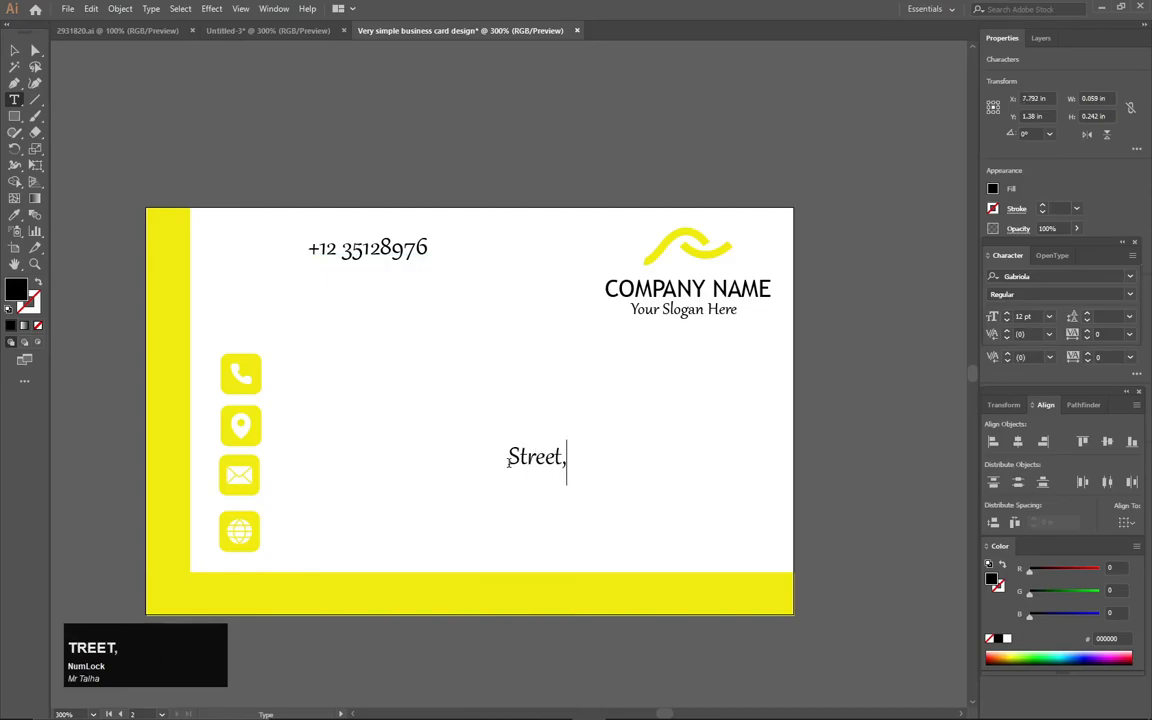
type(",Zipcode")
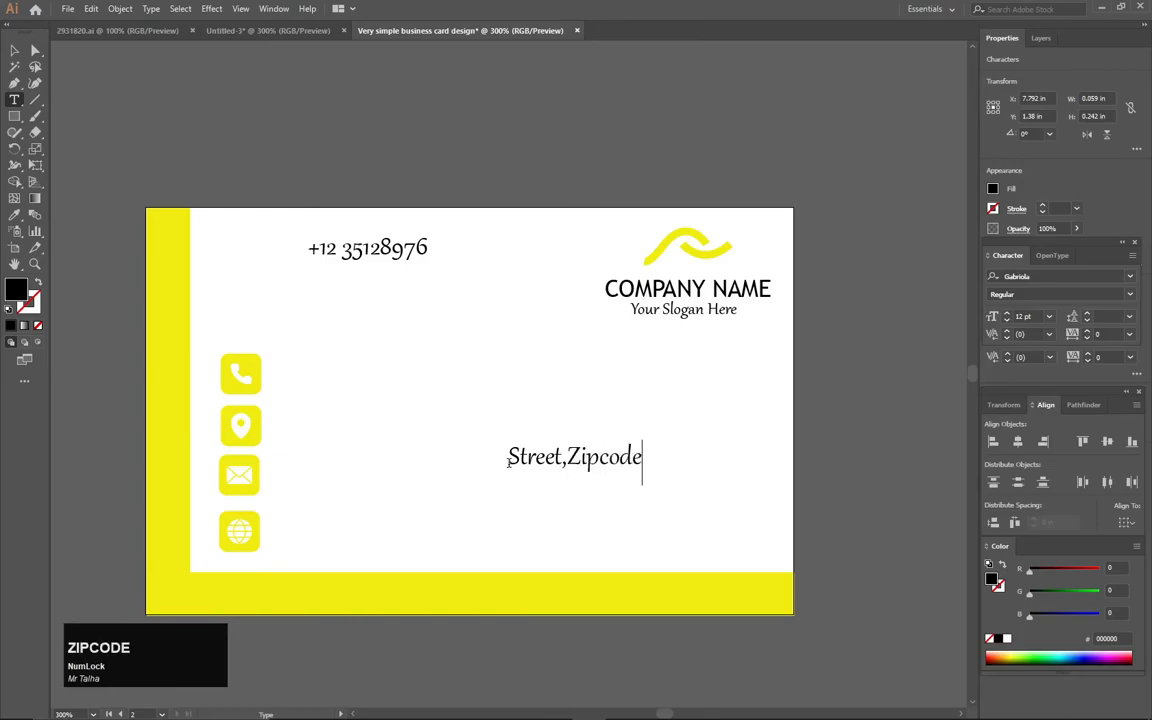
type(",")
key("shift")
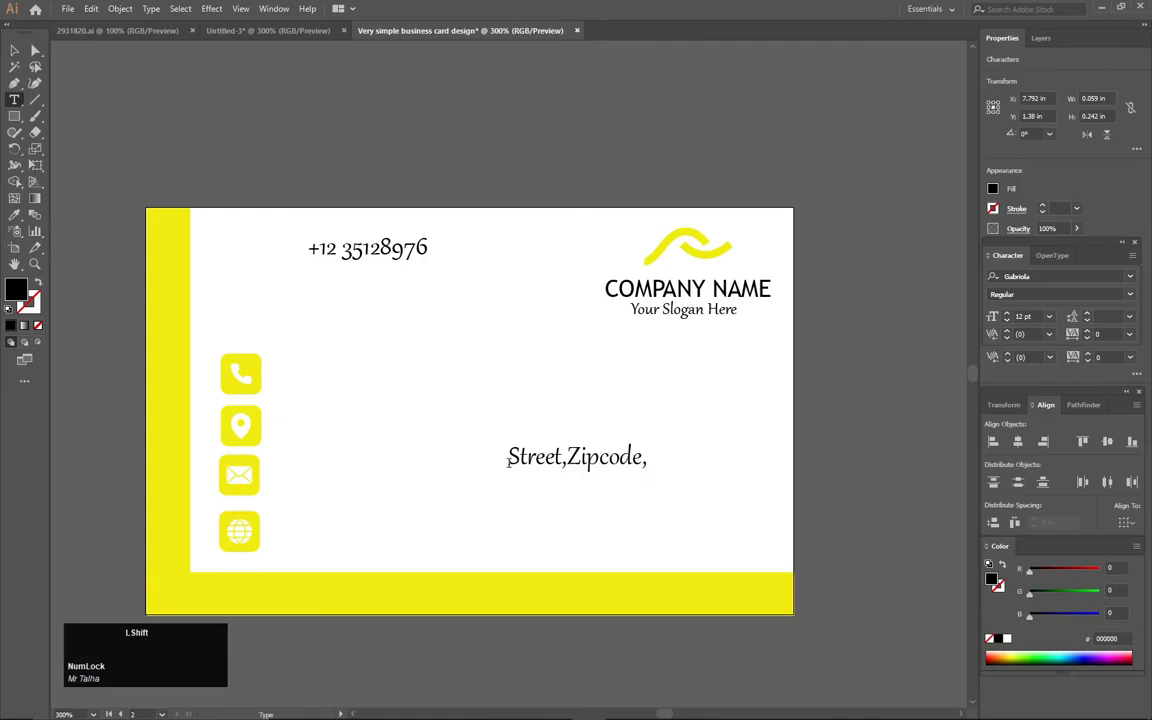
type("Country")
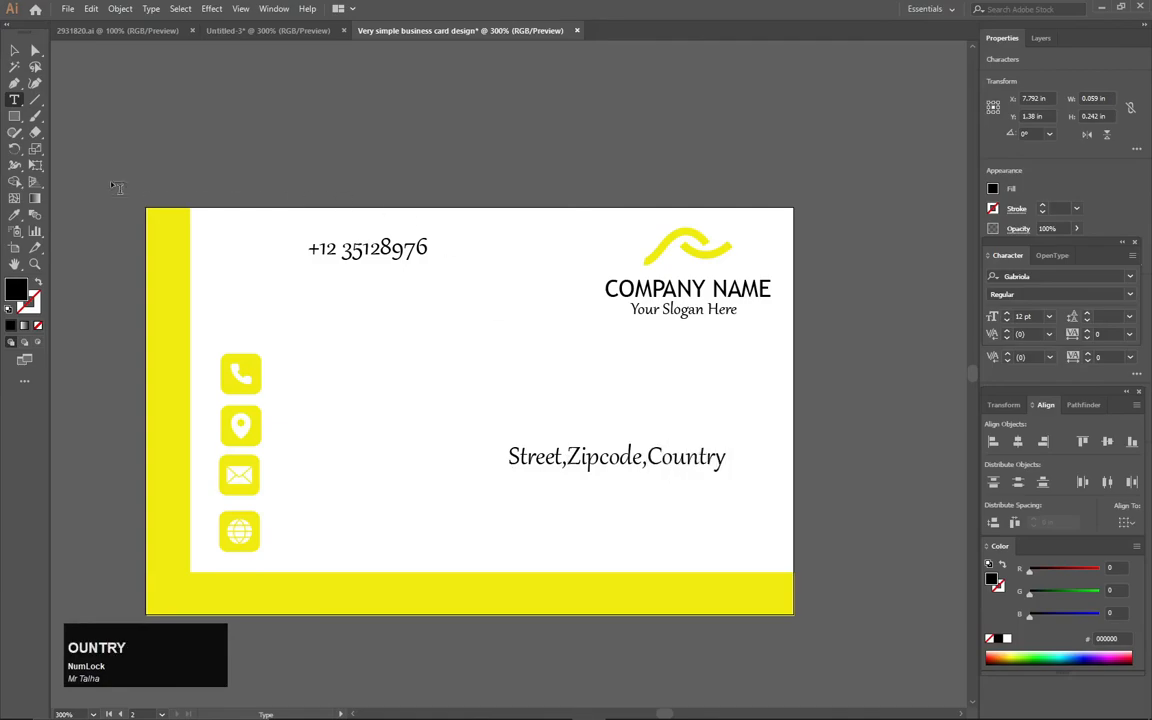
left_click(14, 50)
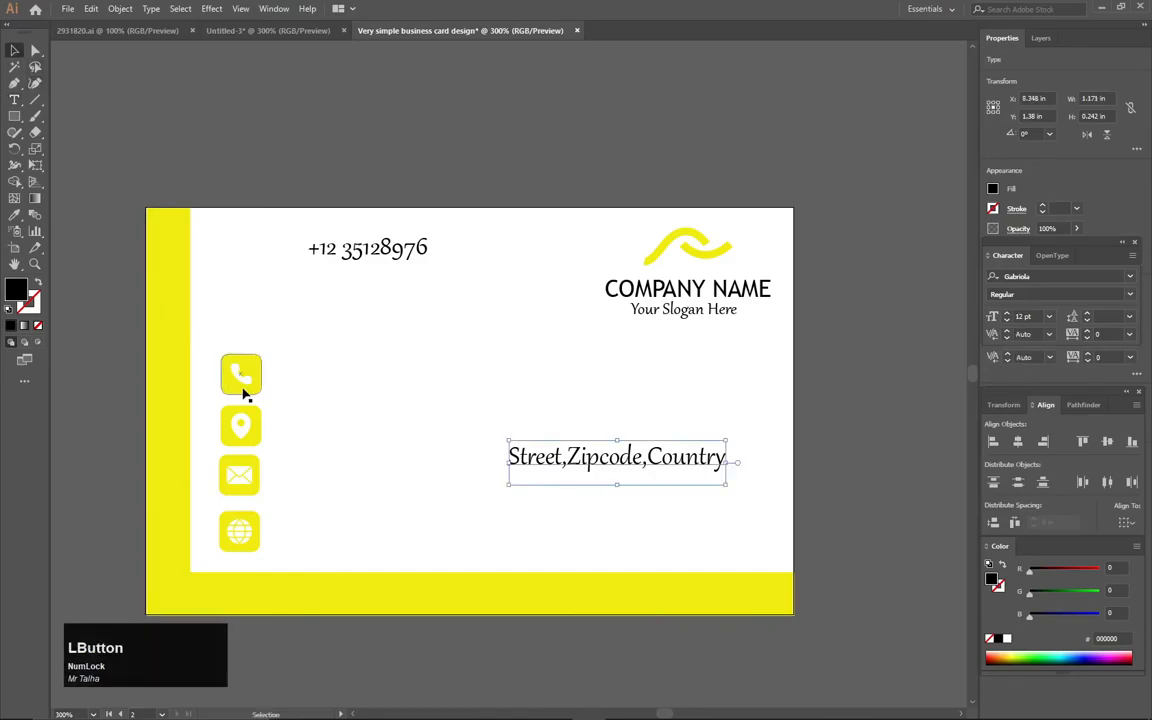
key("t")
left_click(447, 370)
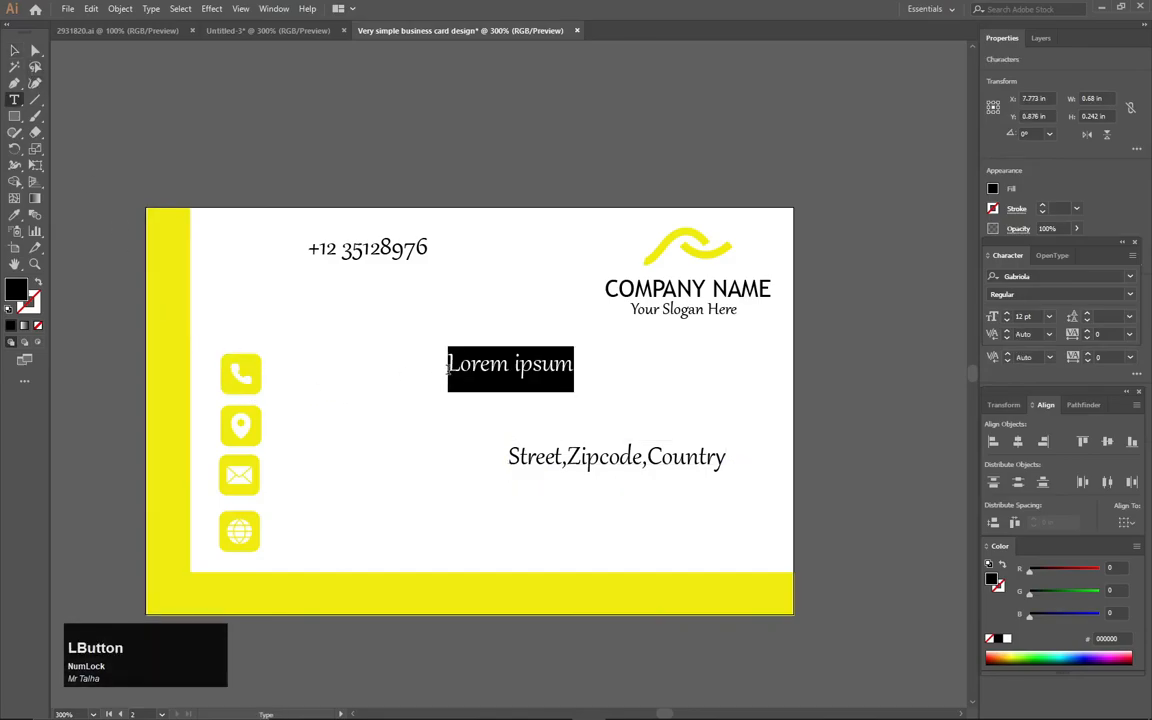
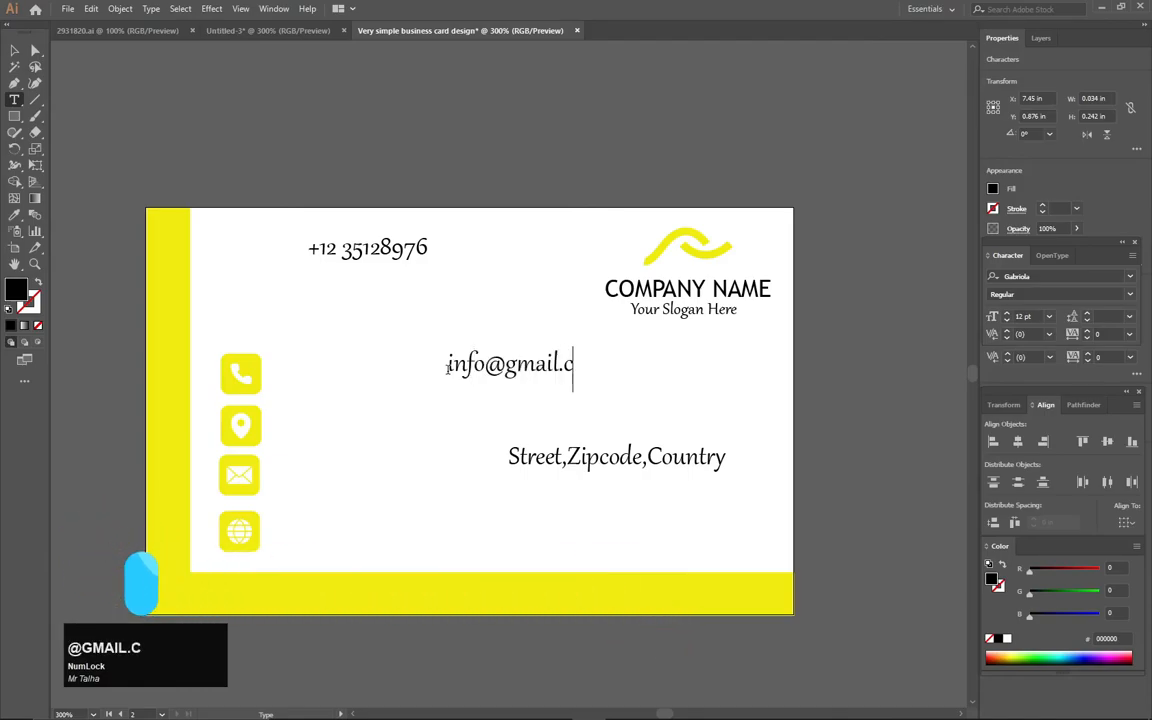
left_click(14, 50)
key("t")
left_click(333, 451)
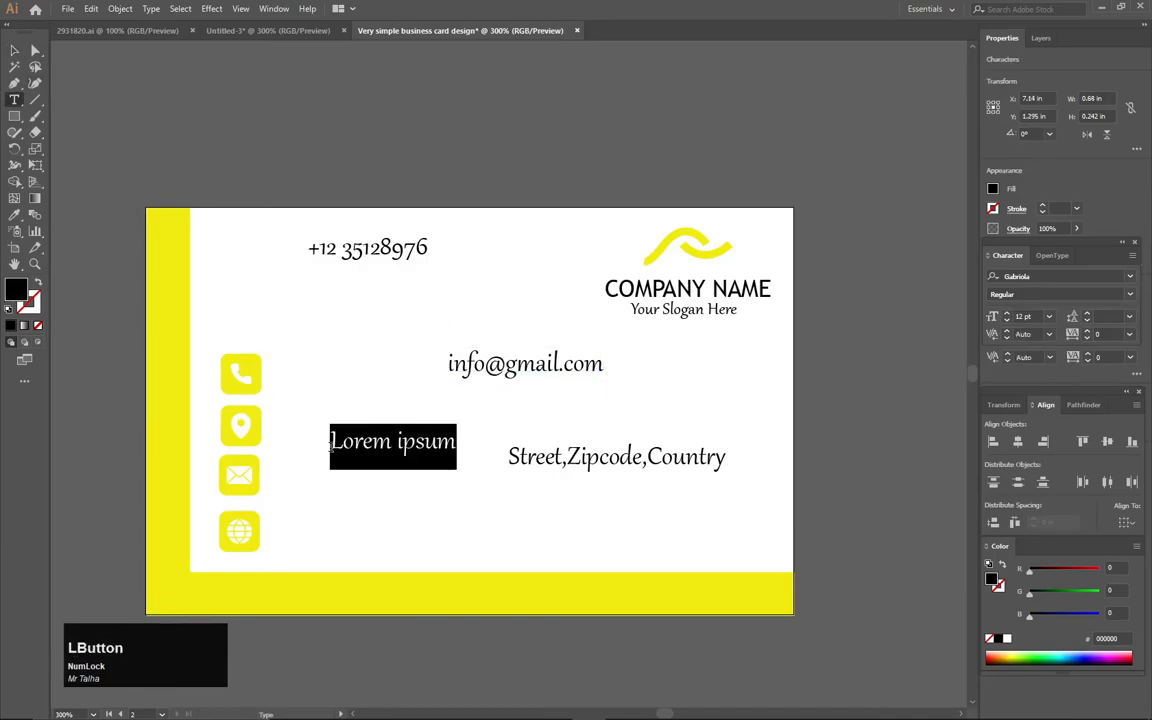
type("www.")
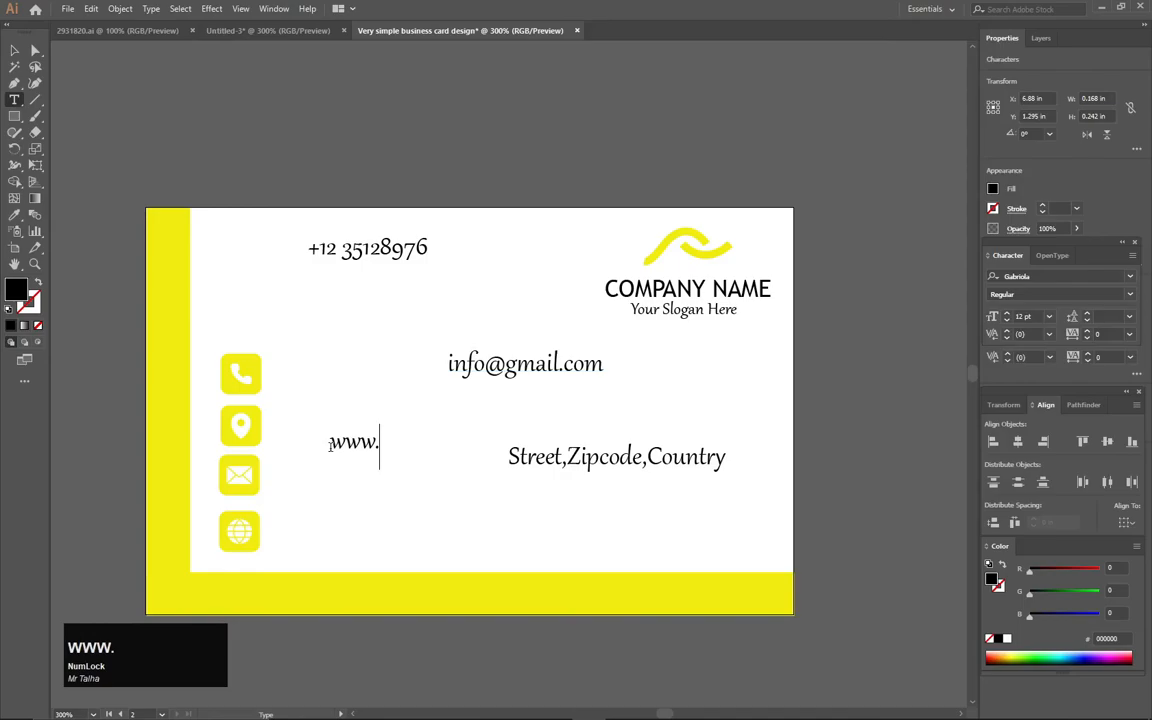
type("websit")
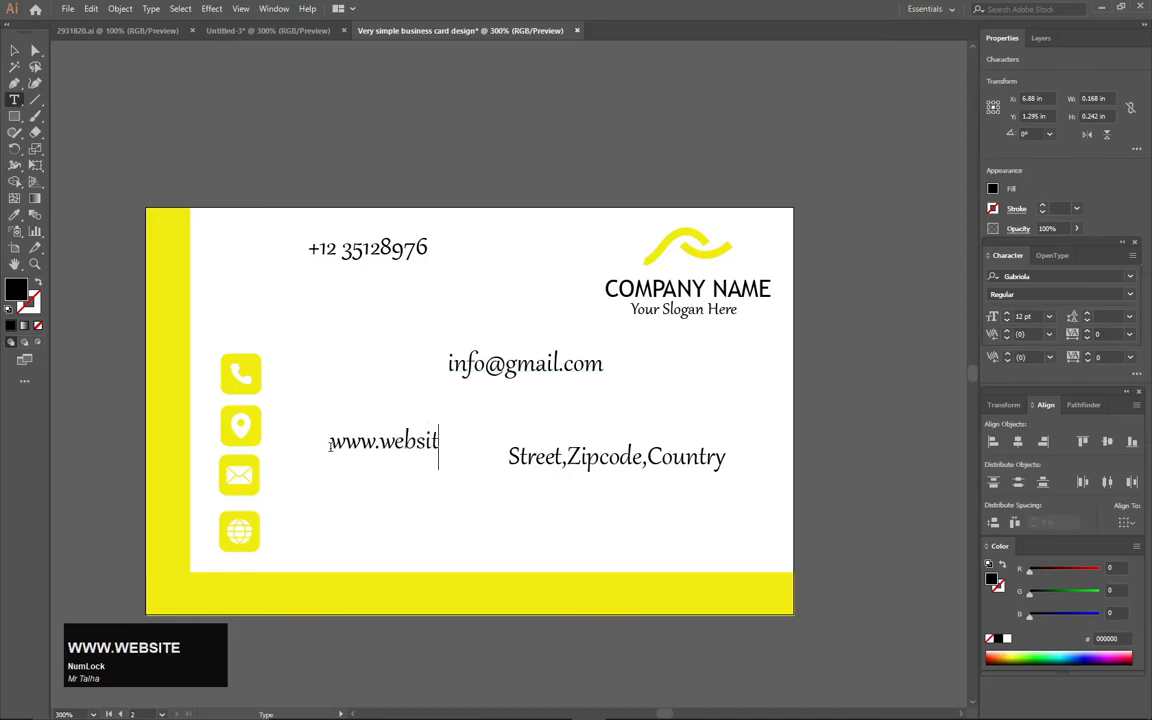
type("e.com")
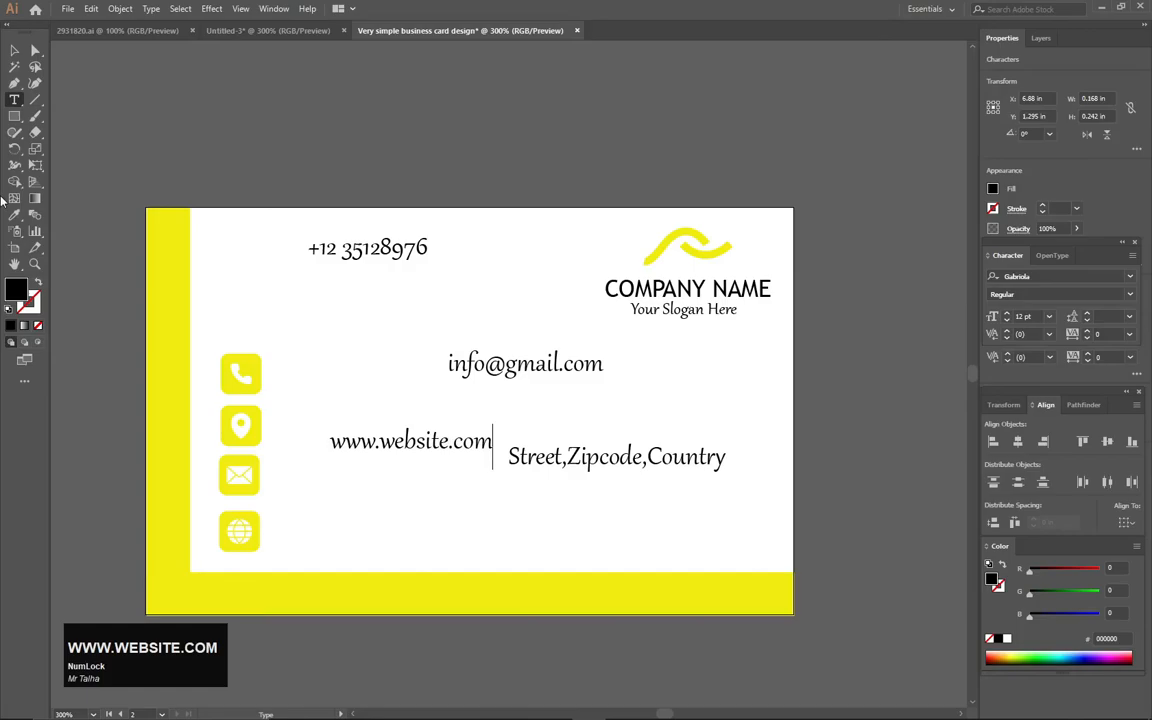
left_click(14, 50)
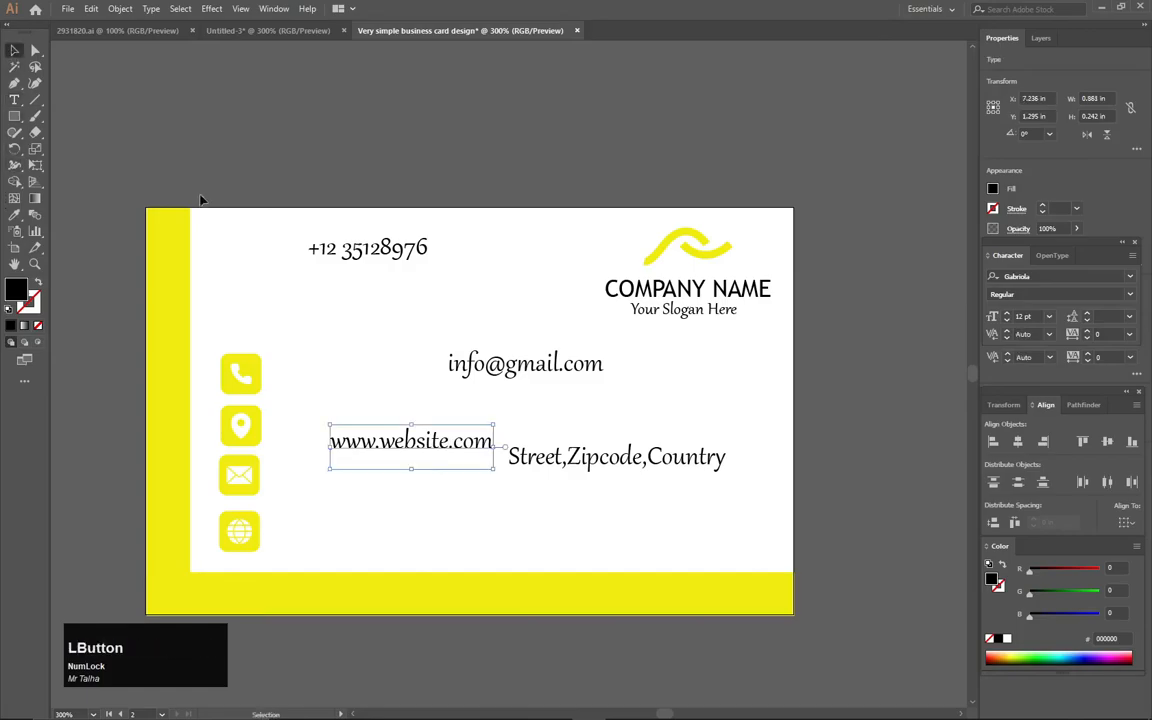
Change the font of all four contact lines from Gabriola to Trebuchet MS
left_click_drag(287, 237, 634, 470)
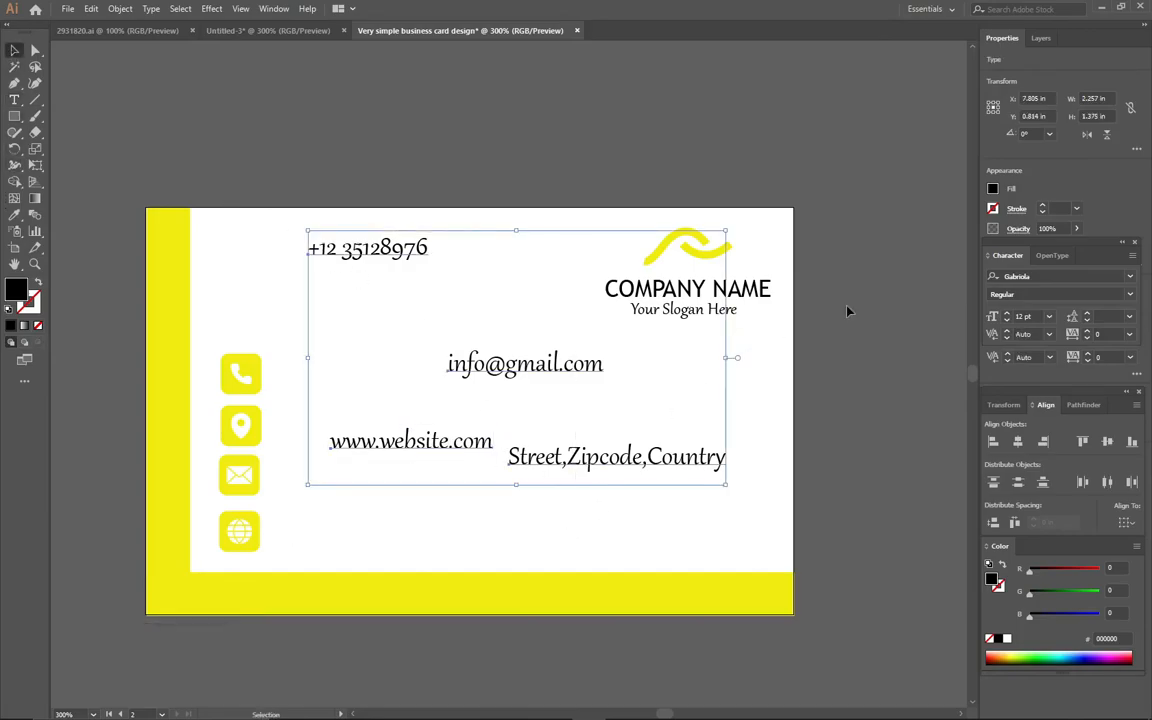
left_click(1131, 287)
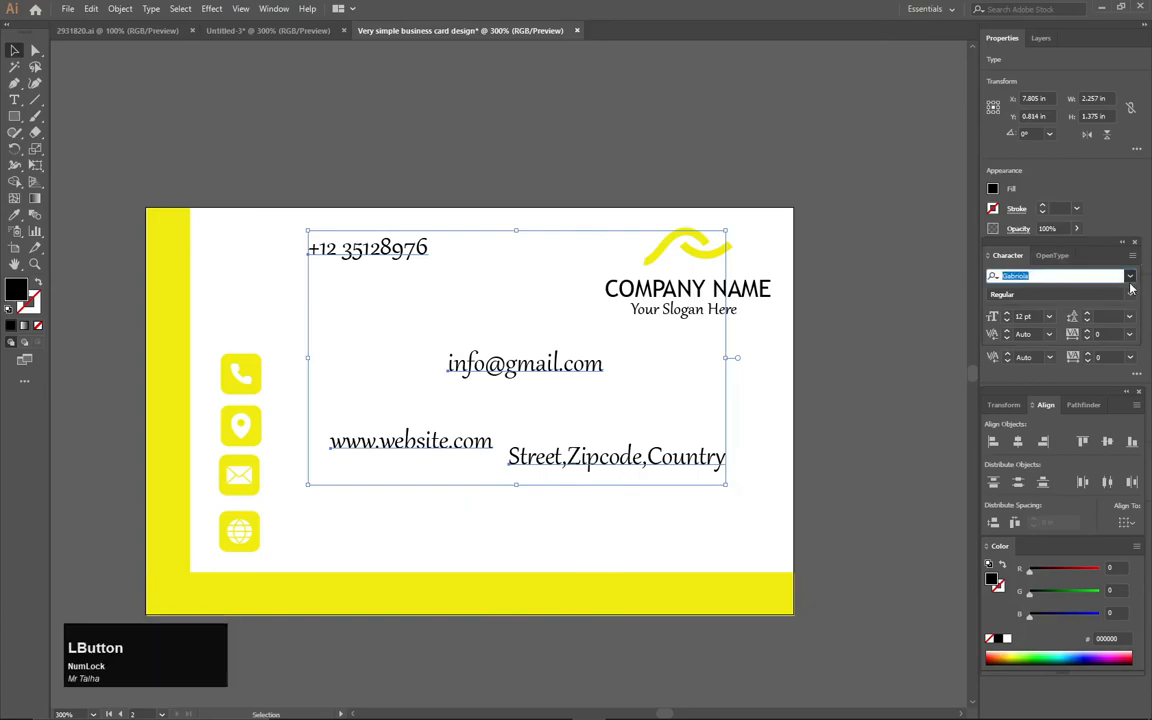
left_click(1130, 278)
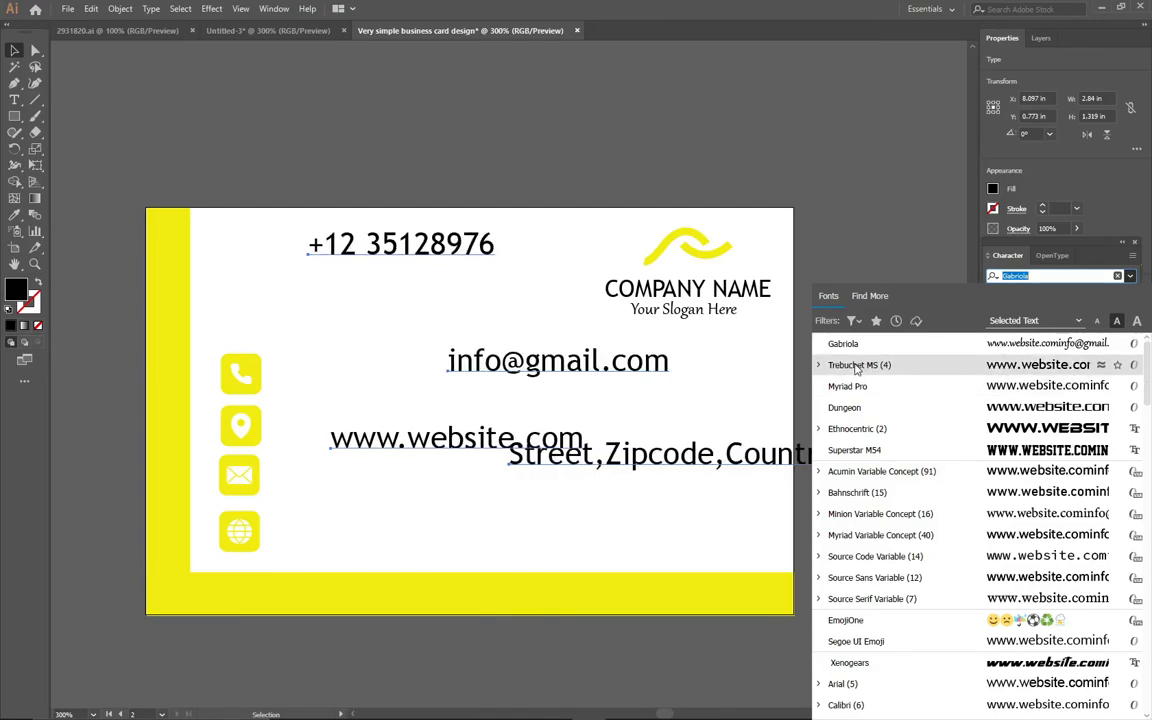
left_click(857, 366)
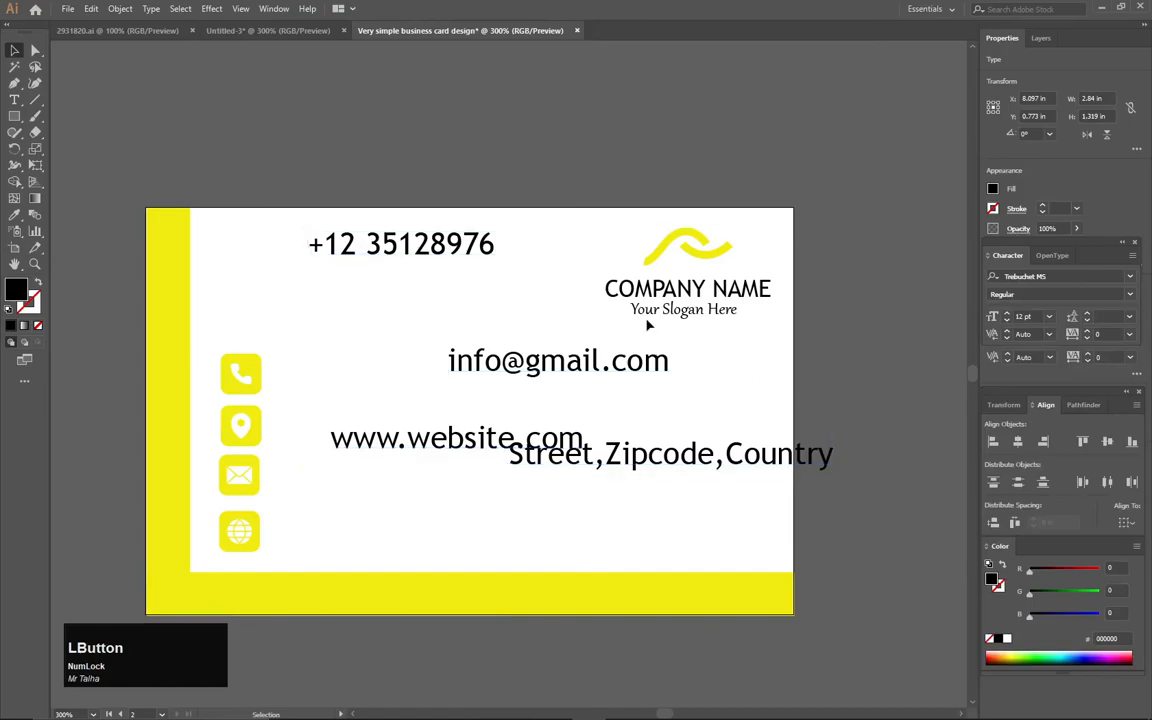
Place phone, address, website and e-mail lines beside their phone, pin, globe and envelope icons
left_click_drag(424, 256, 408, 384)
left_click_drag(619, 471, 402, 446)
left_click_drag(476, 451, 433, 541)
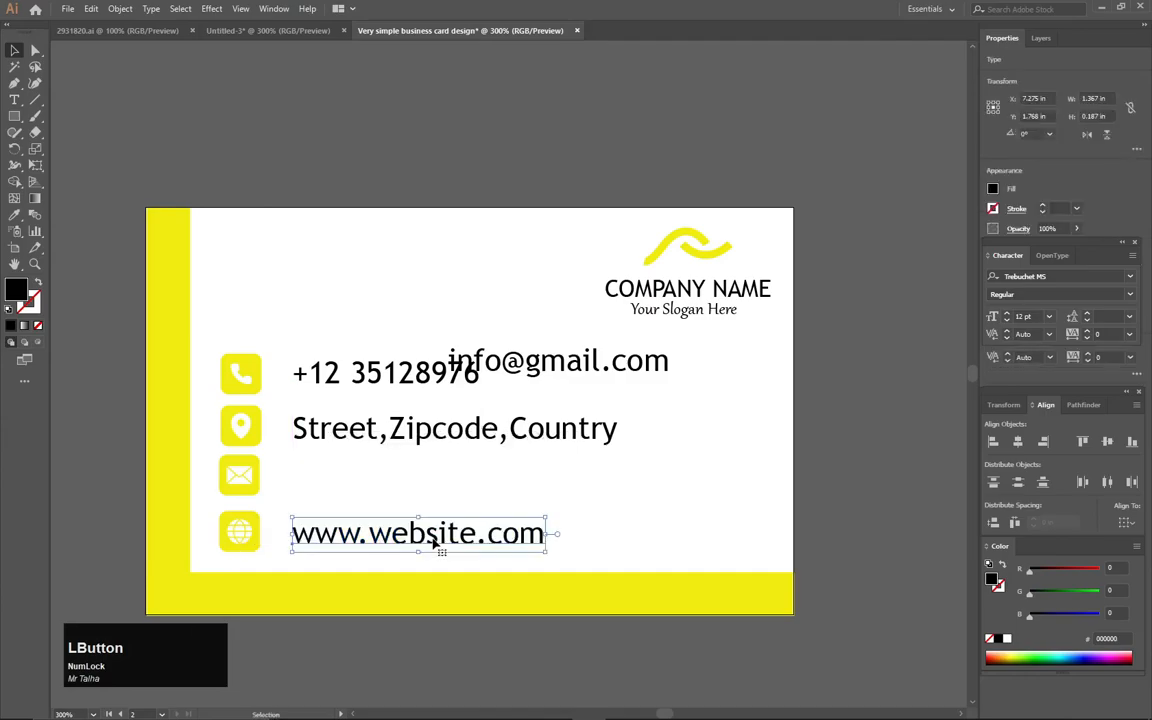
key("Up")
key("Up")
key("Down")
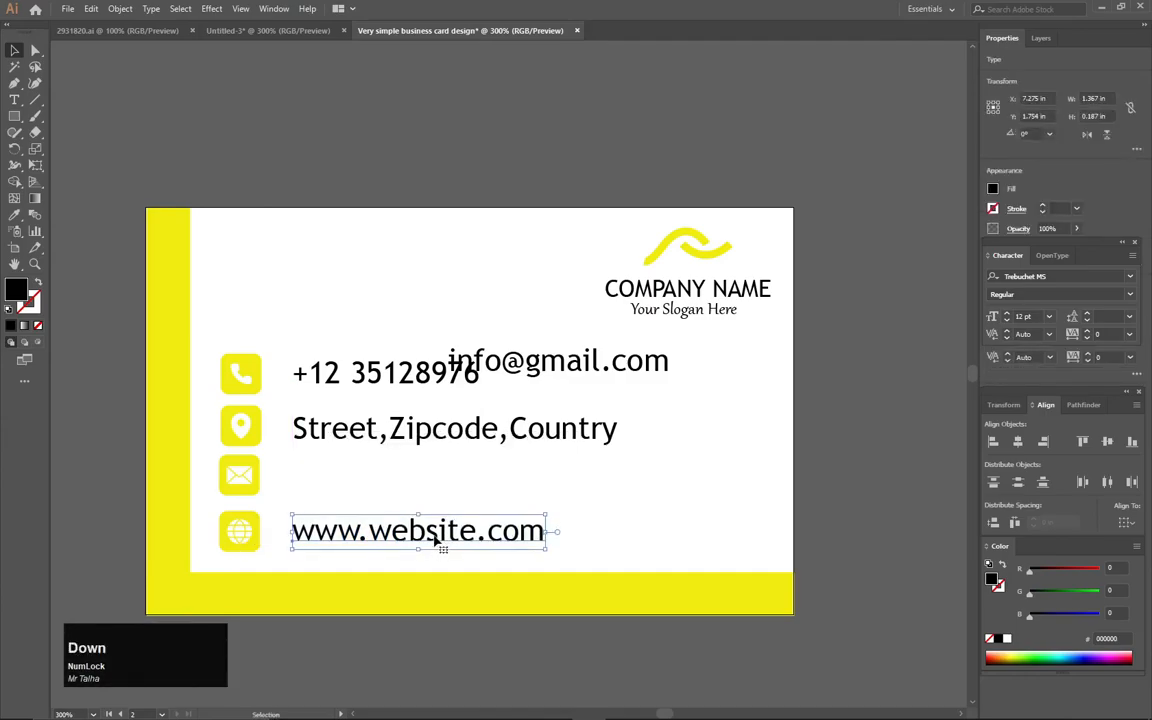
left_click_drag(499, 372, 350, 485)
left_click(569, 470)
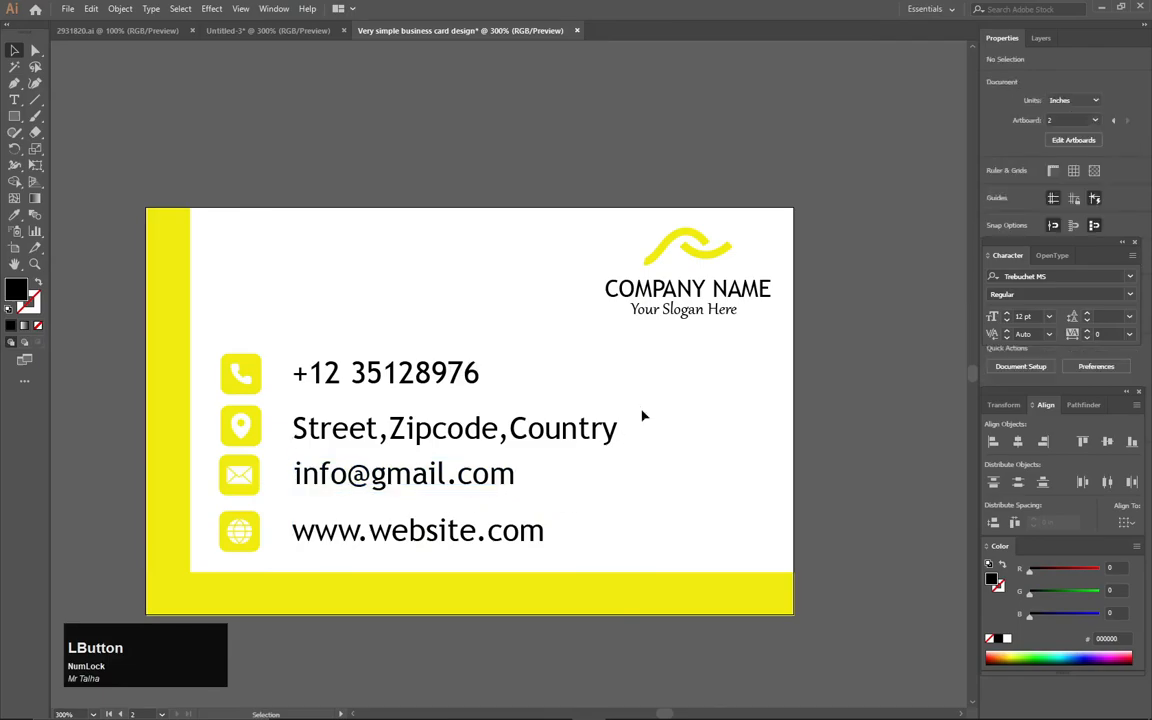
Set the four contact lines to 11 pt with tracking 3
left_click_drag(542, 333, 362, 553)
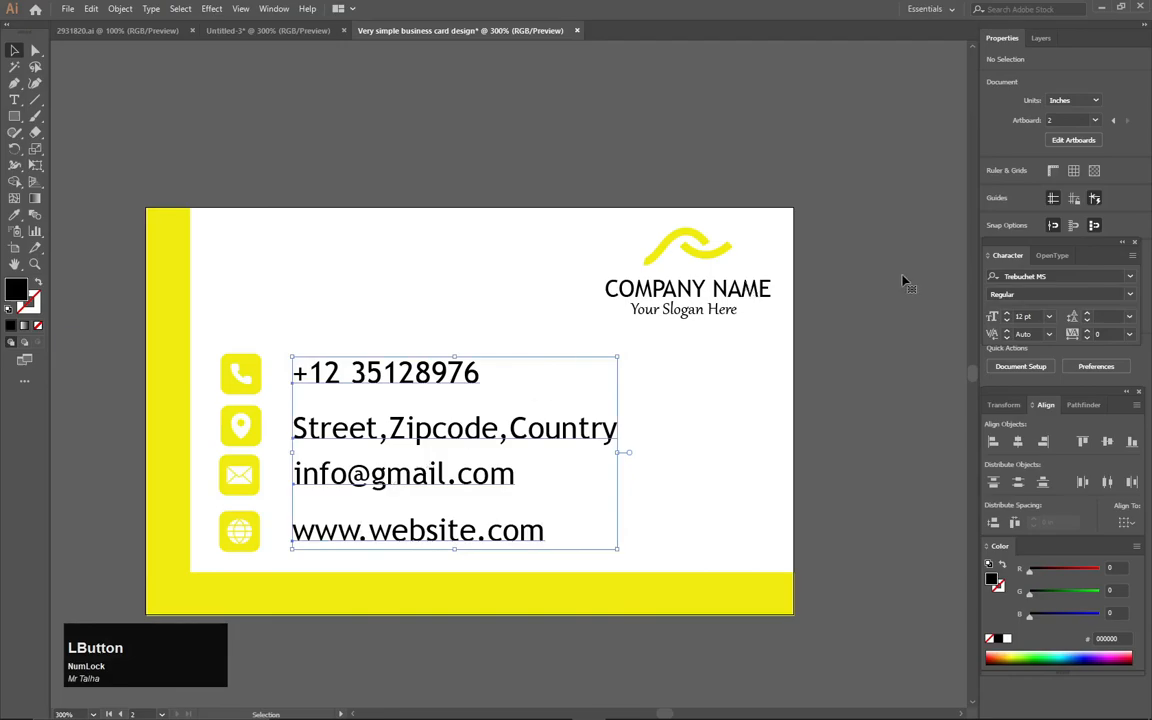
left_click_drag(1038, 317, 970, 325)
type("11")
left_click(1130, 318)
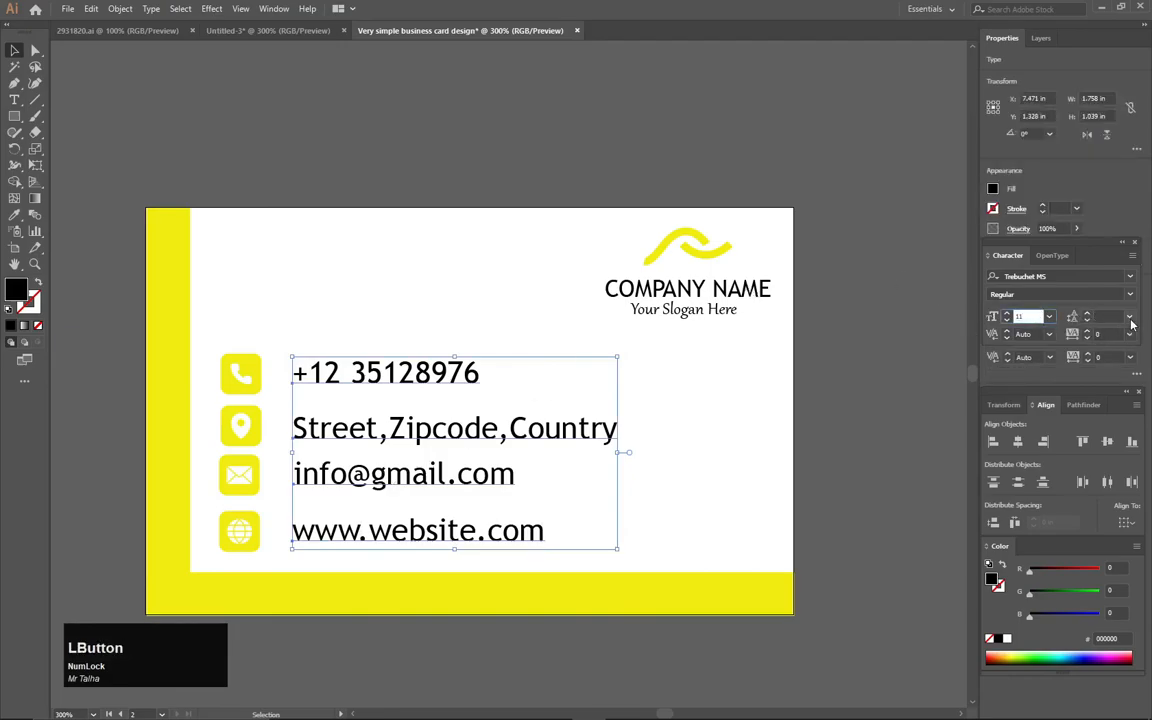
left_click(1130, 320)
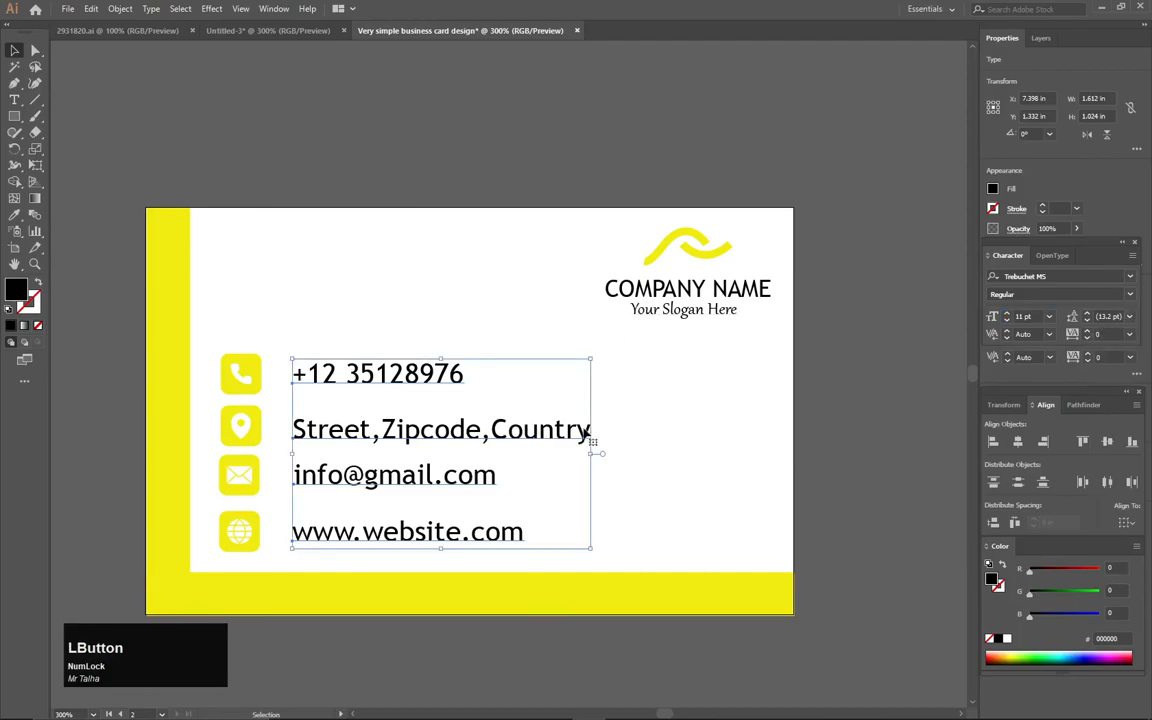
left_click(1099, 357)
key("Up")
key("Up")
key("Up")
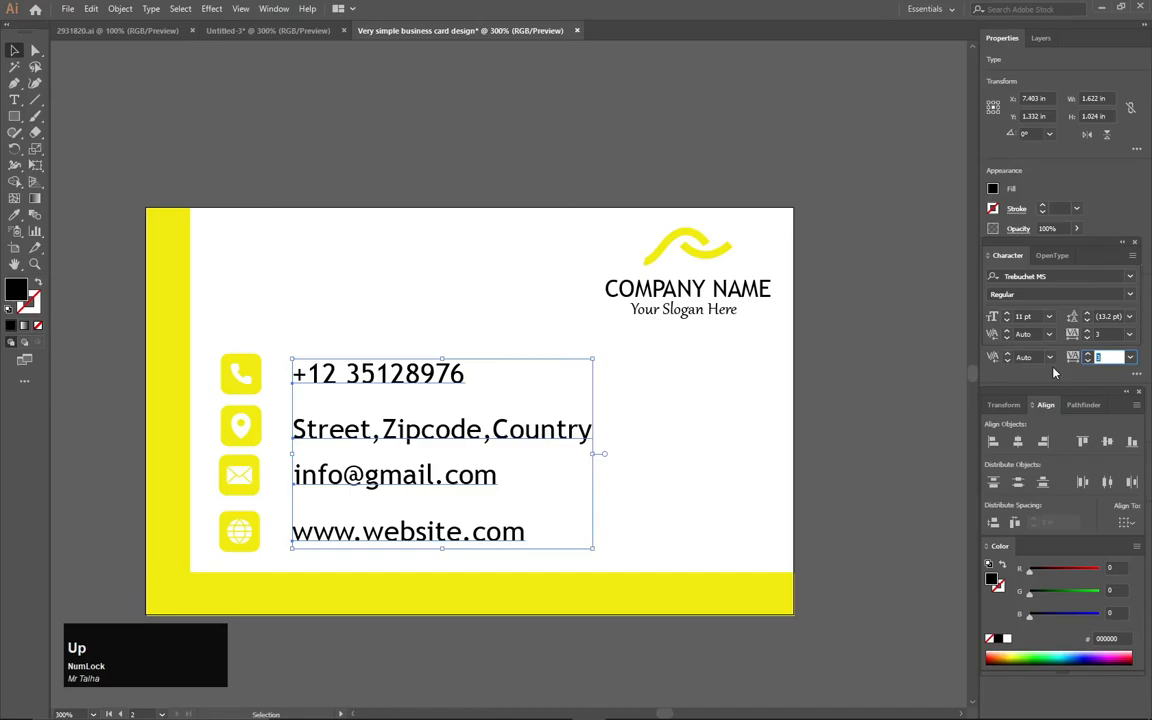
left_click(269, 144)
left_click_drag(440, 299, 334, 354)
left_click(390, 320)
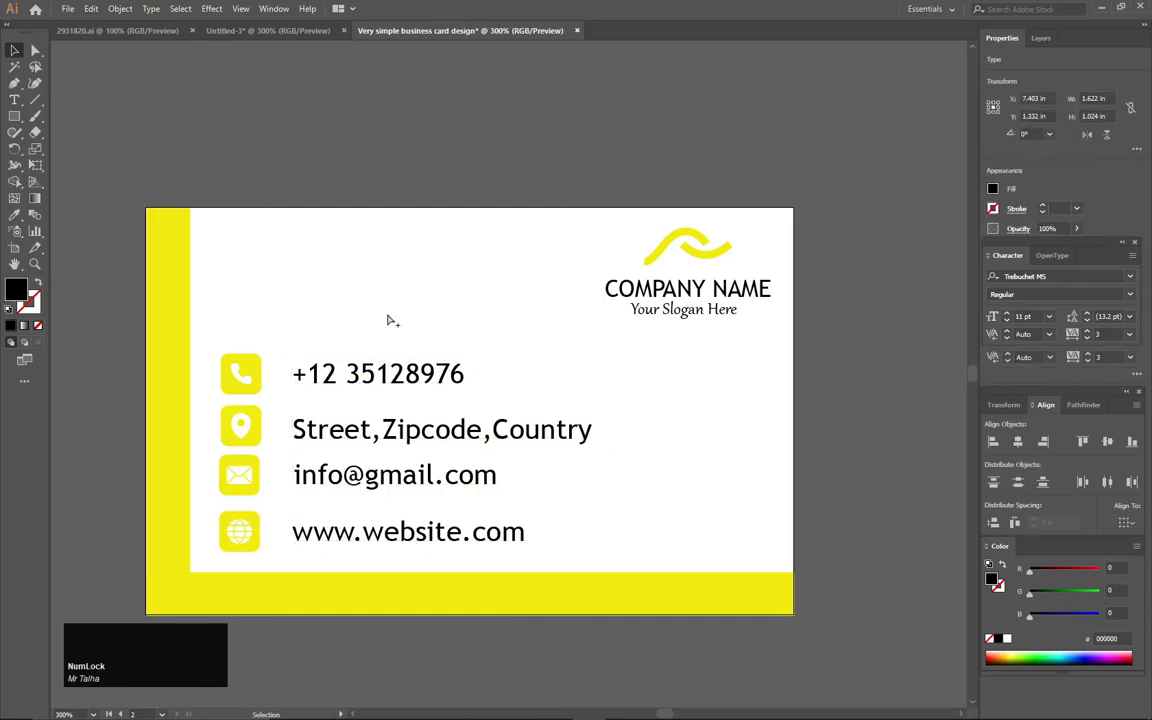
Zoom out to check both artboards, then reselect the contact lines and open the font list
scroll(388, 319, "down", 2)
left_click_drag(347, 311, 549, 319)
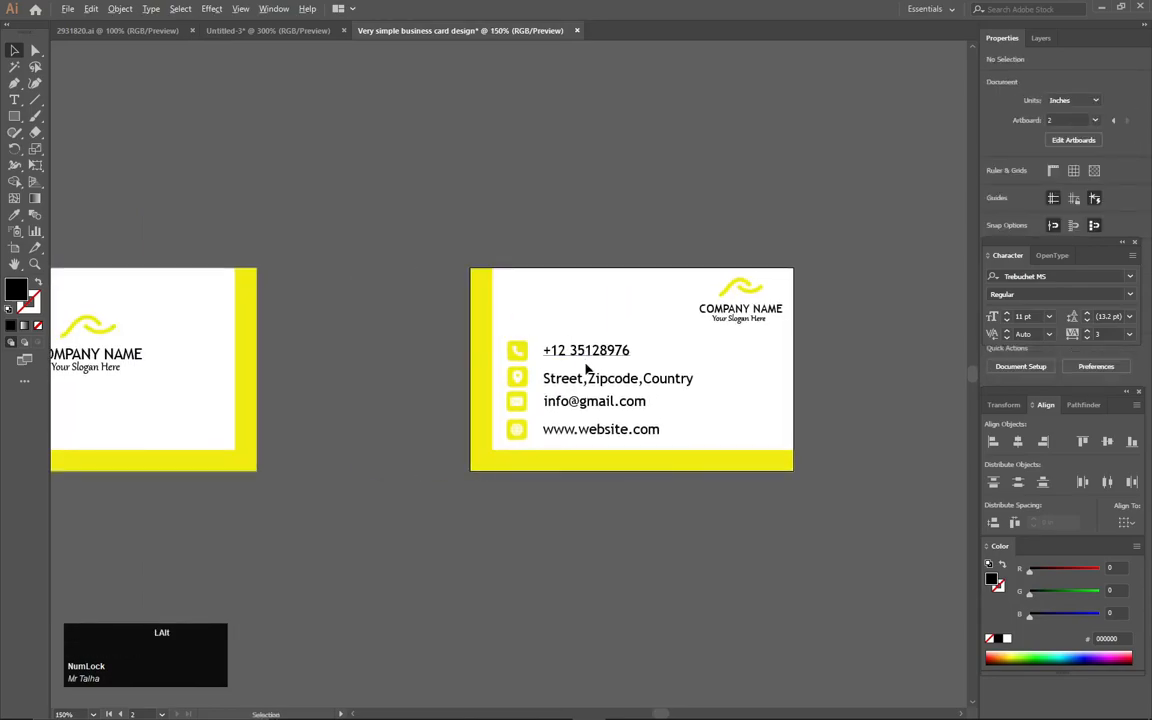
scroll(560, 397, "up", 2)
left_click_drag(550, 401, 287, 354)
left_click_drag(485, 226, 416, 426)
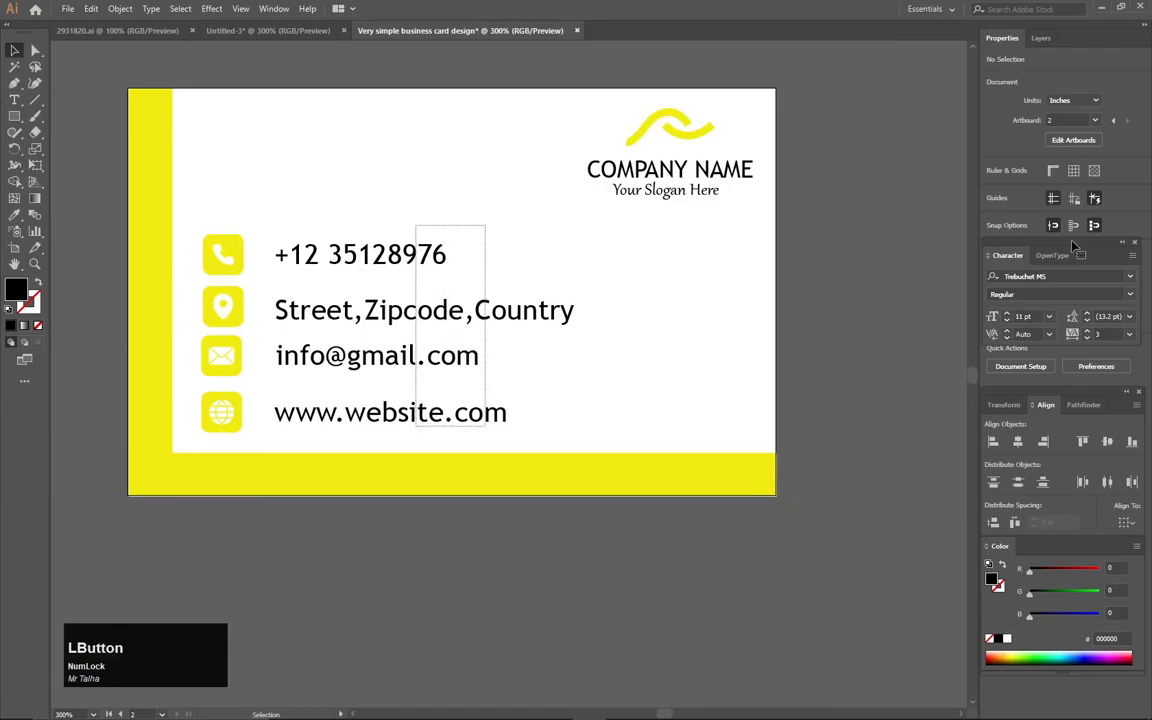
left_click(1129, 278)
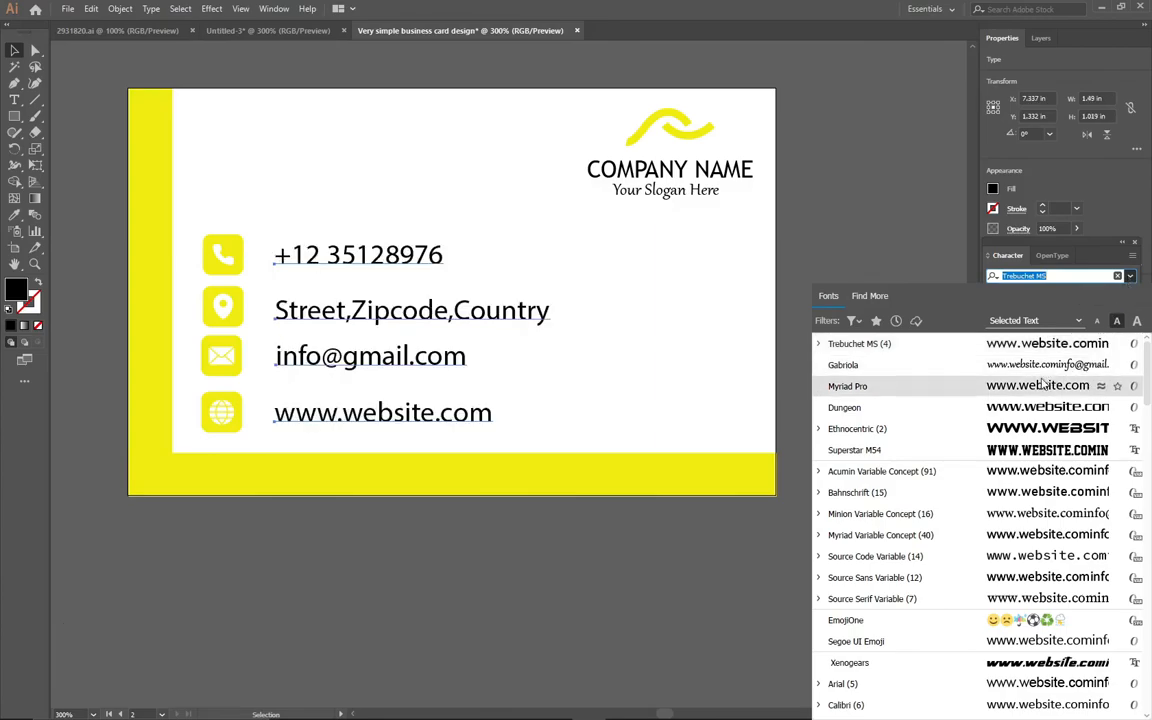
Apply Myriad Pro to the contact lines and nudge them two steps left
left_click(1042, 384)
left_click(14, 50)
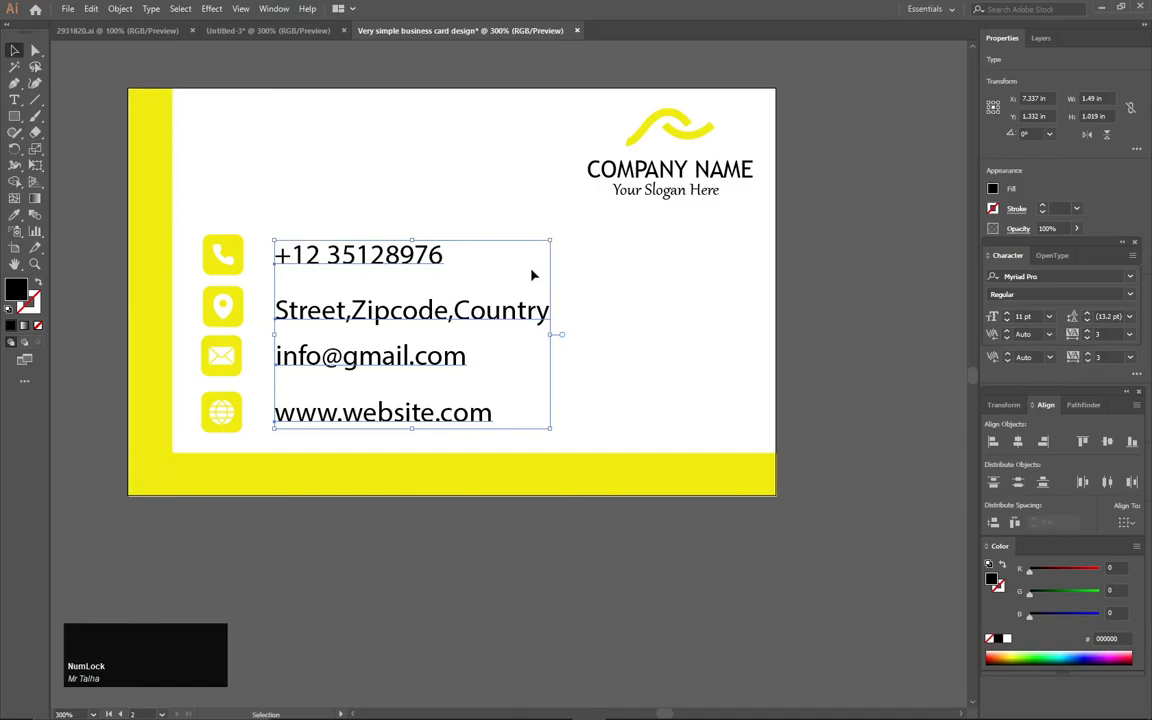
key("Left")
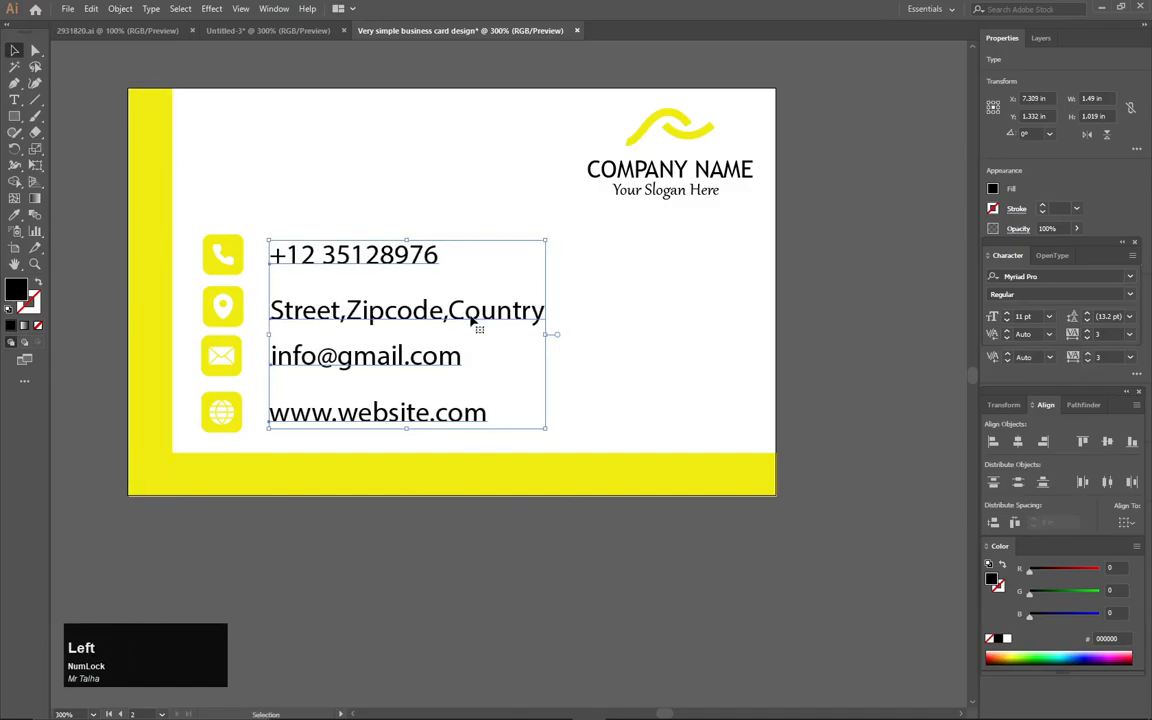
key("Left")
key("Left")
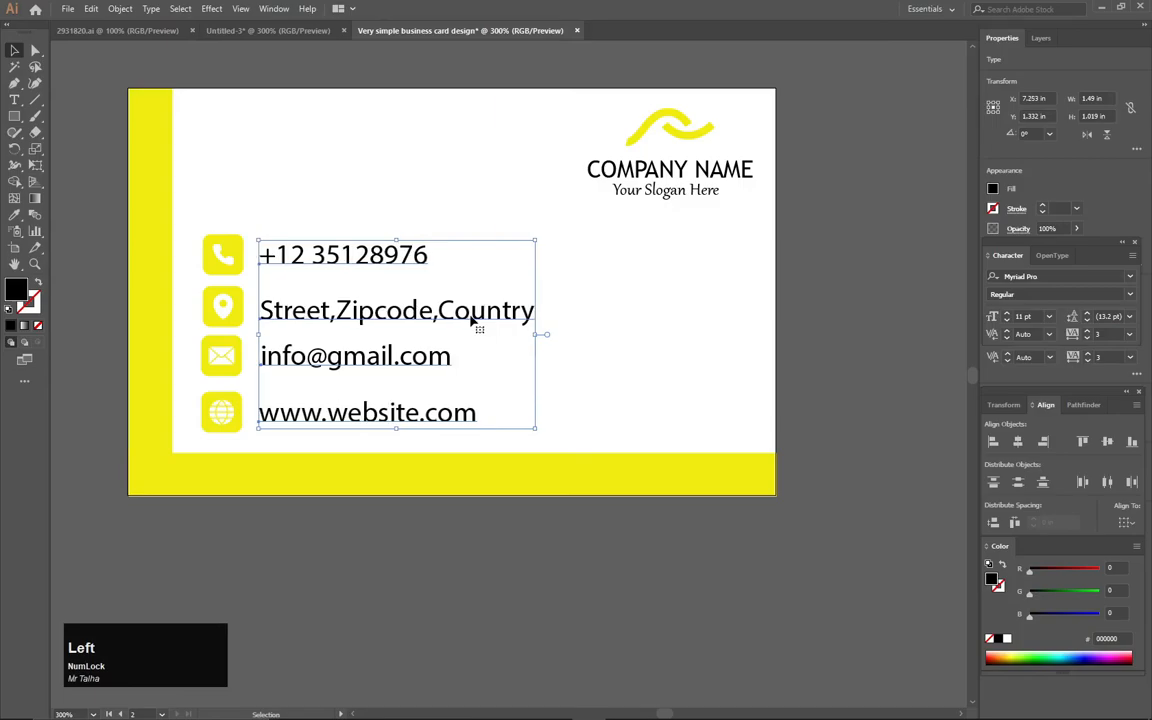
left_click(671, 345)
Inspect the phone line's font name, style and size in the Character panel
left_click(373, 262)
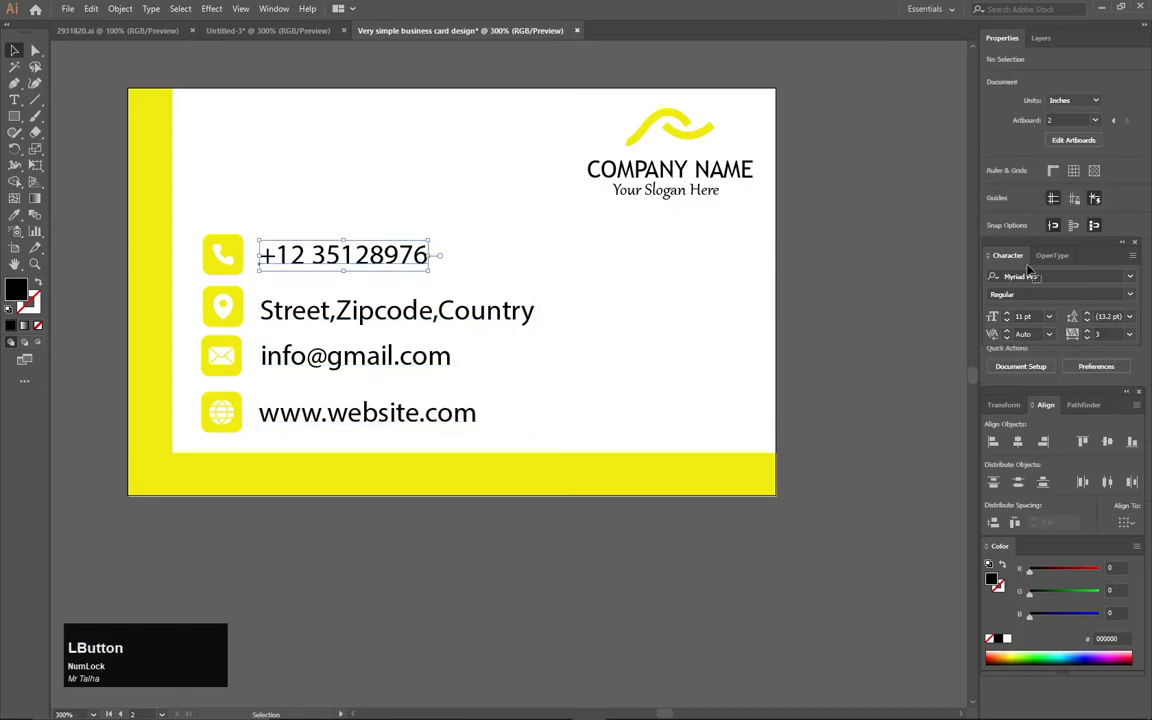
left_click(1041, 277)
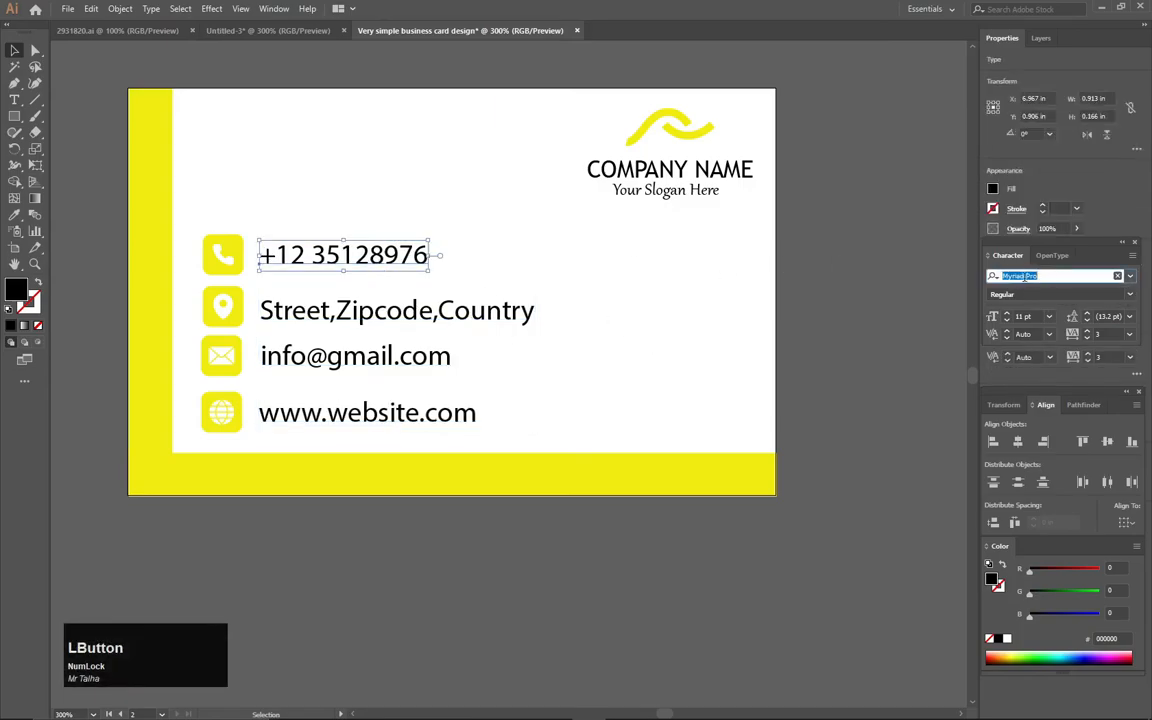
left_click_drag(1035, 295, 989, 293)
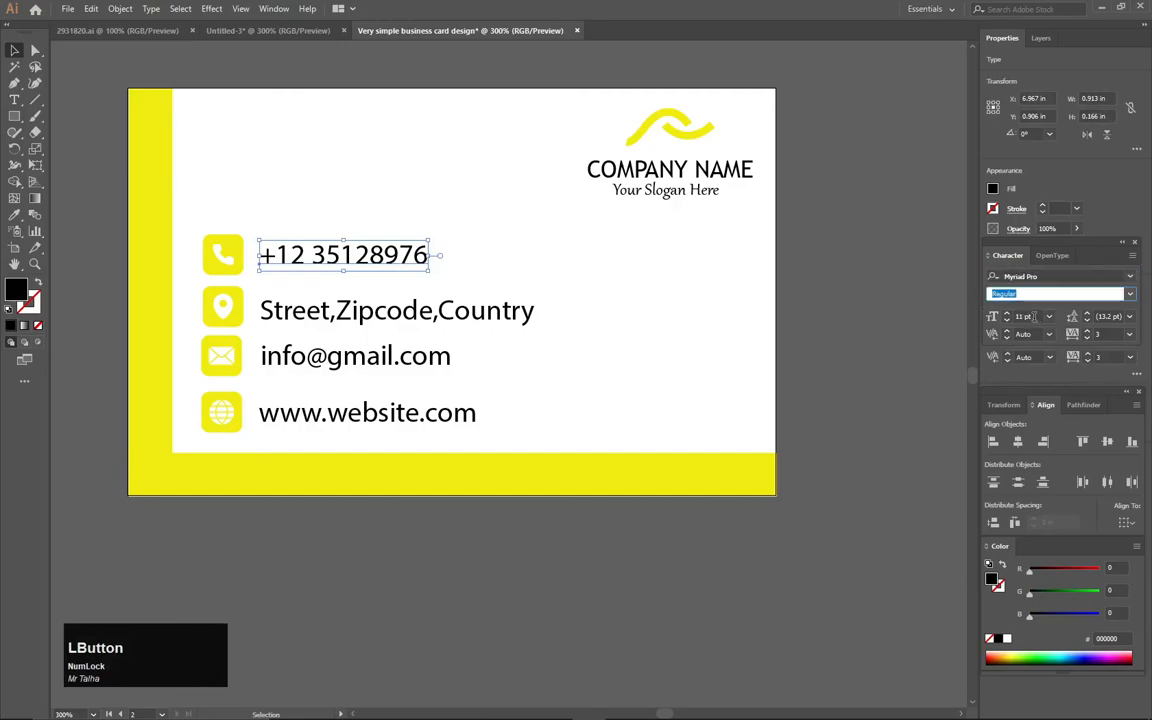
left_click(1037, 316)
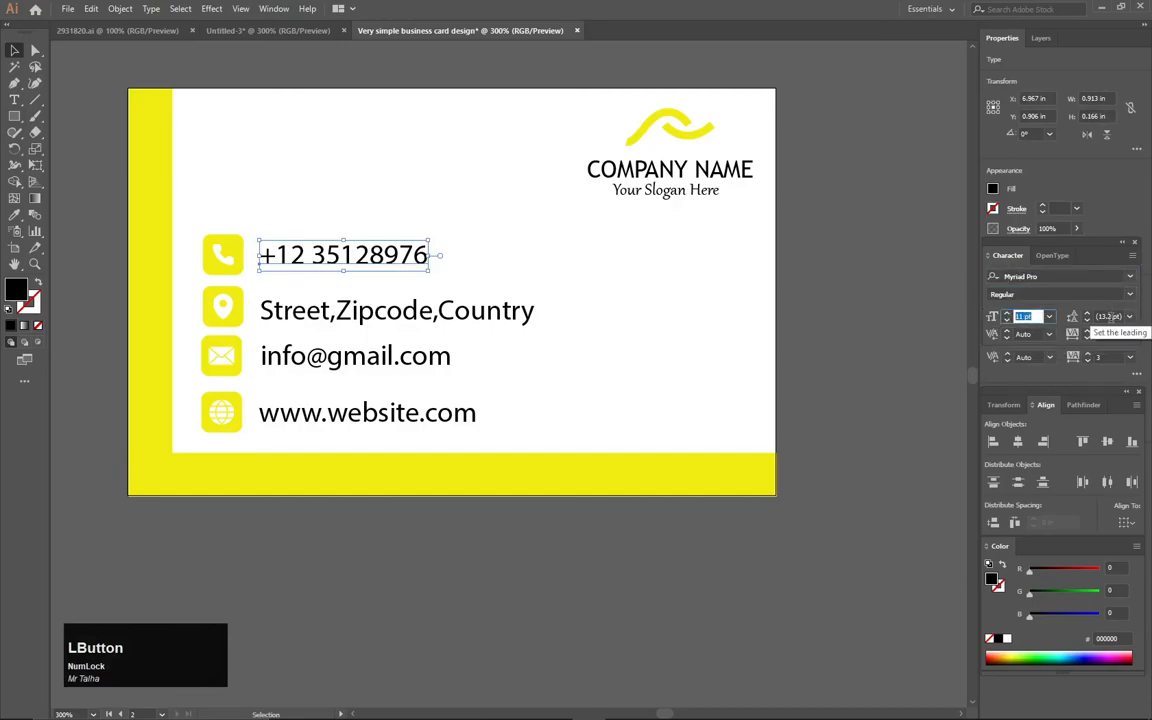
left_click(908, 325)
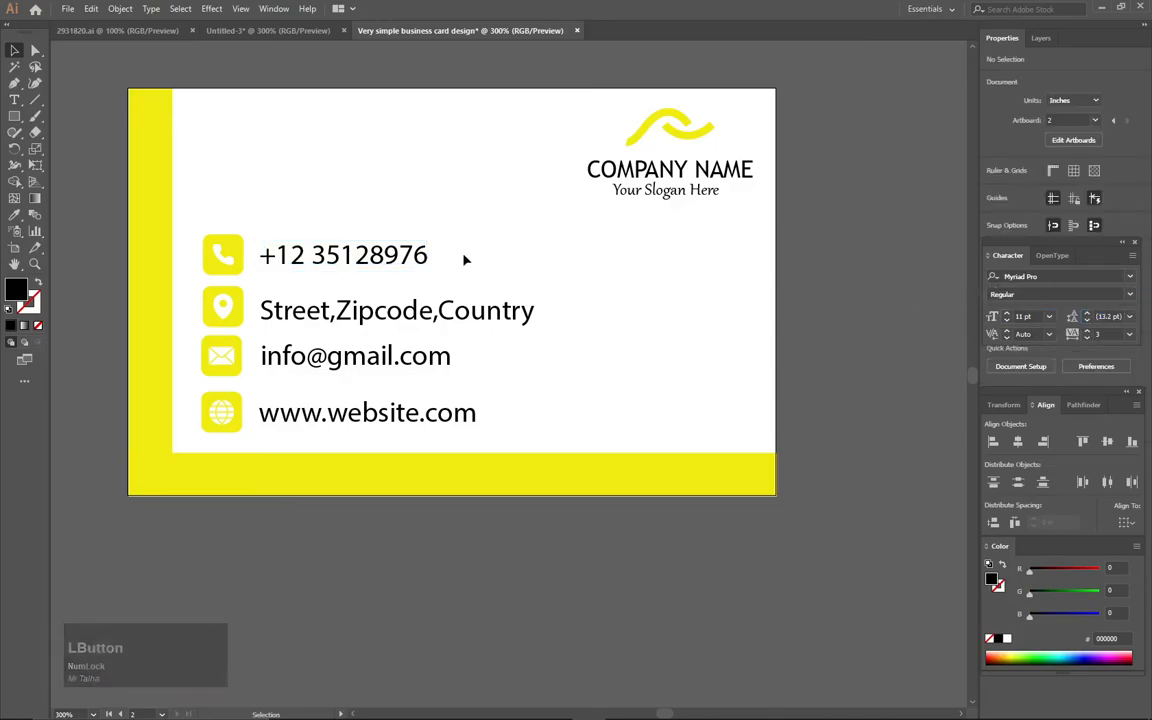
scroll(464, 259, "down", 1)
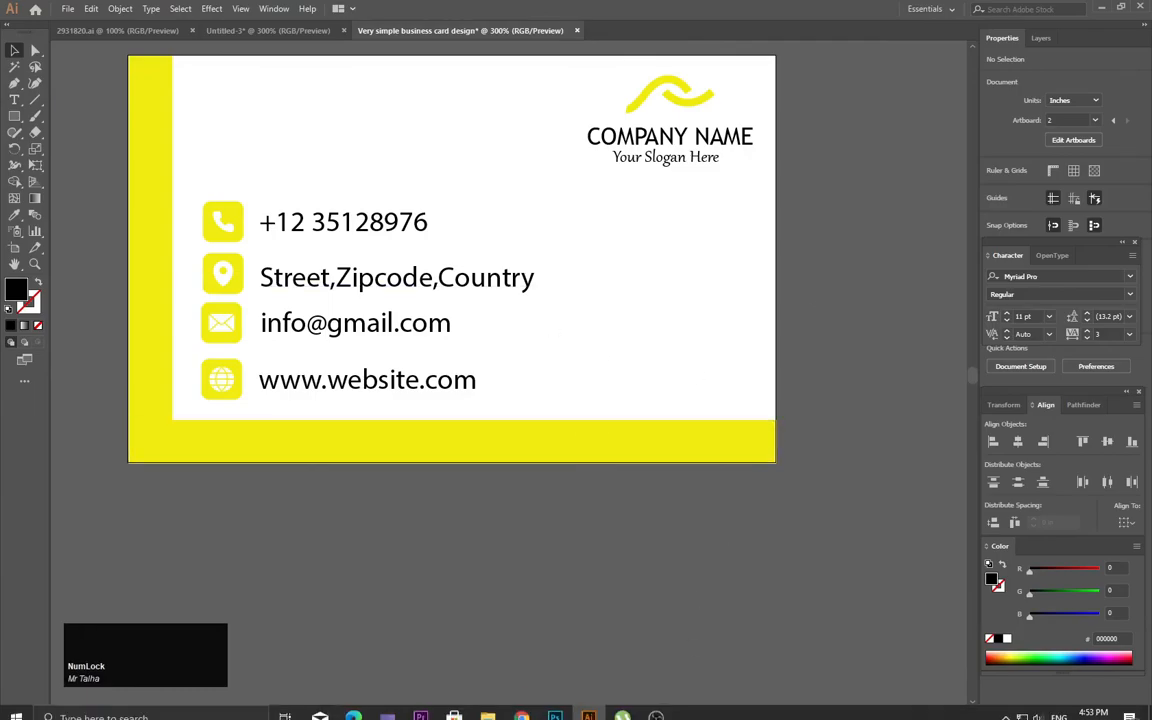
left_click(657, 703)
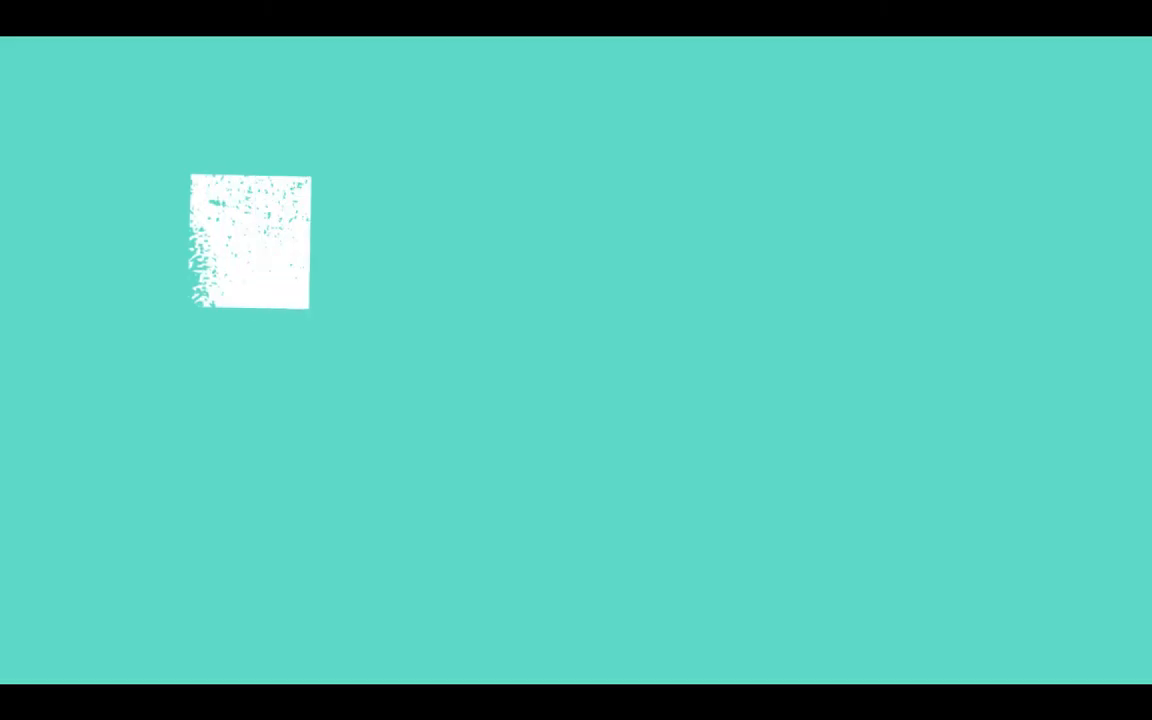